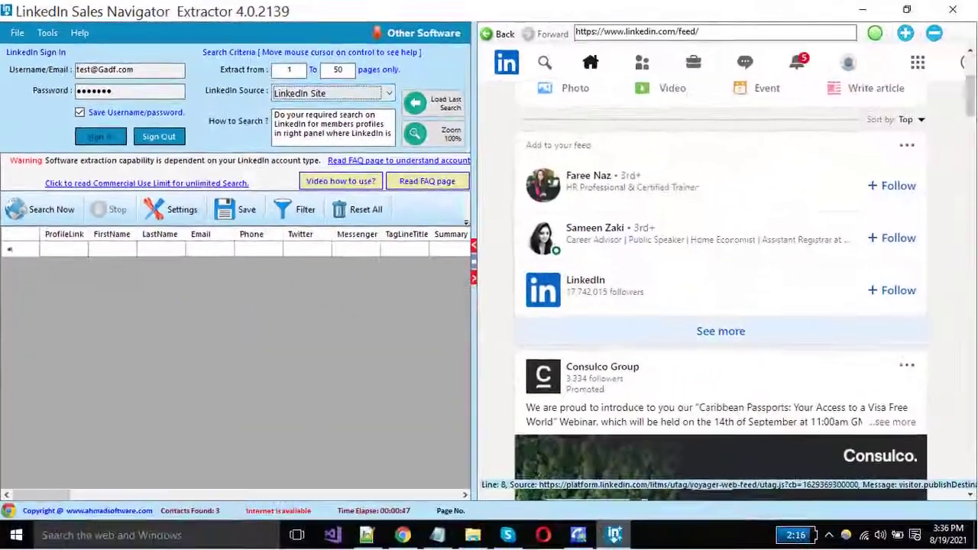
# - Search LinkedIn for 'software developer' to list matching people, services and jobs
pyautogui.scroll(-15, 721, 305)
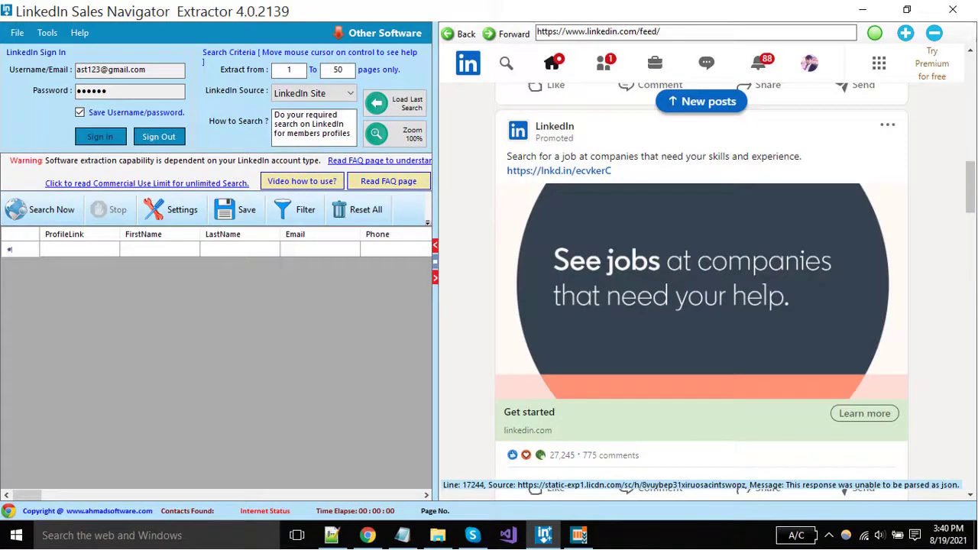
pyautogui.scroll(-3, 701, 283)
pyautogui.scroll(2, 702, 283)
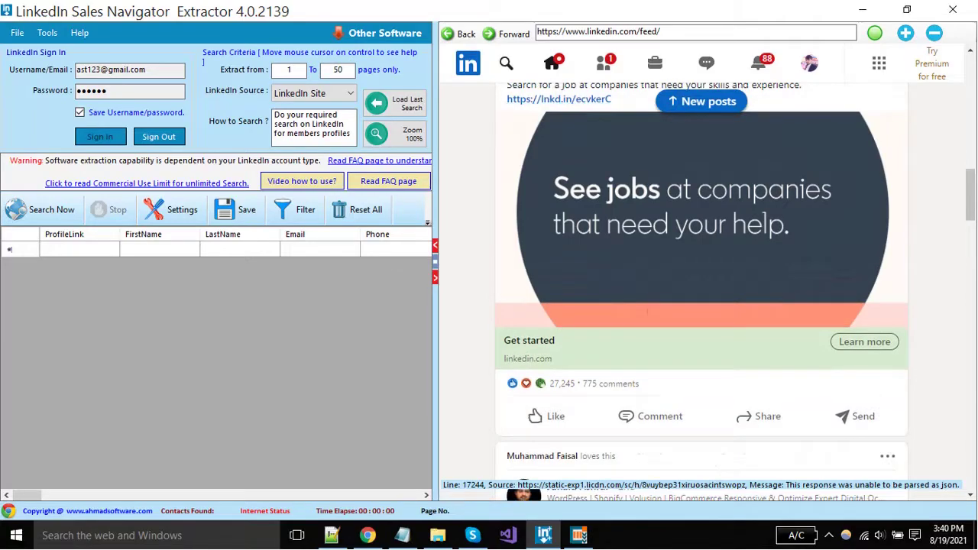
pyautogui.click(506, 63)
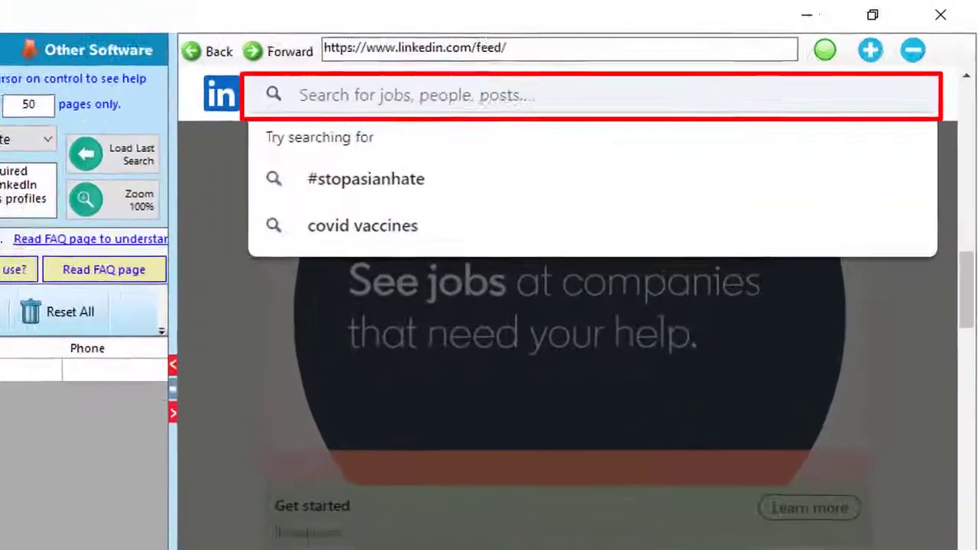
pyautogui.write('softwar')
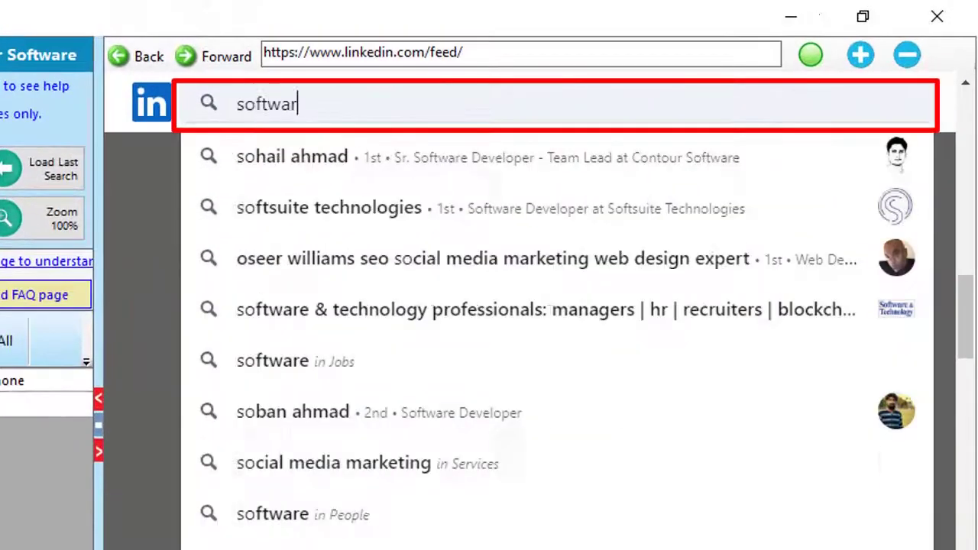
pyautogui.write('e develope')
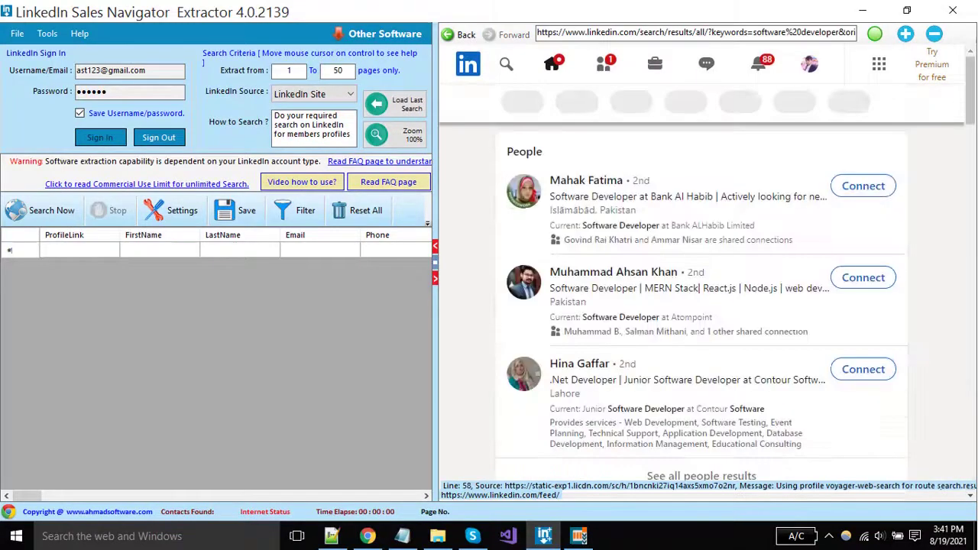
pyautogui.scroll(-6, 701, 290)
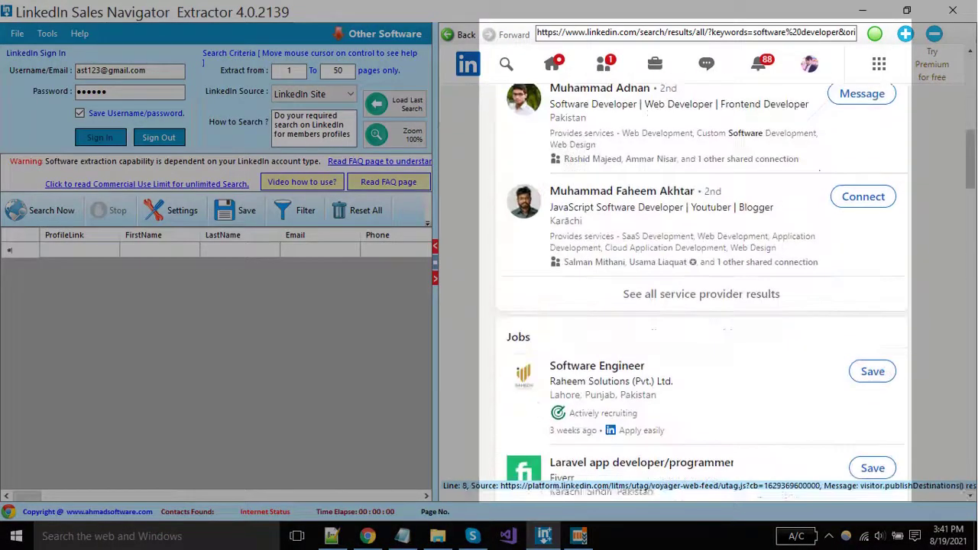
pyautogui.scroll(8, 701, 290)
pyautogui.scroll(-5, 701, 290)
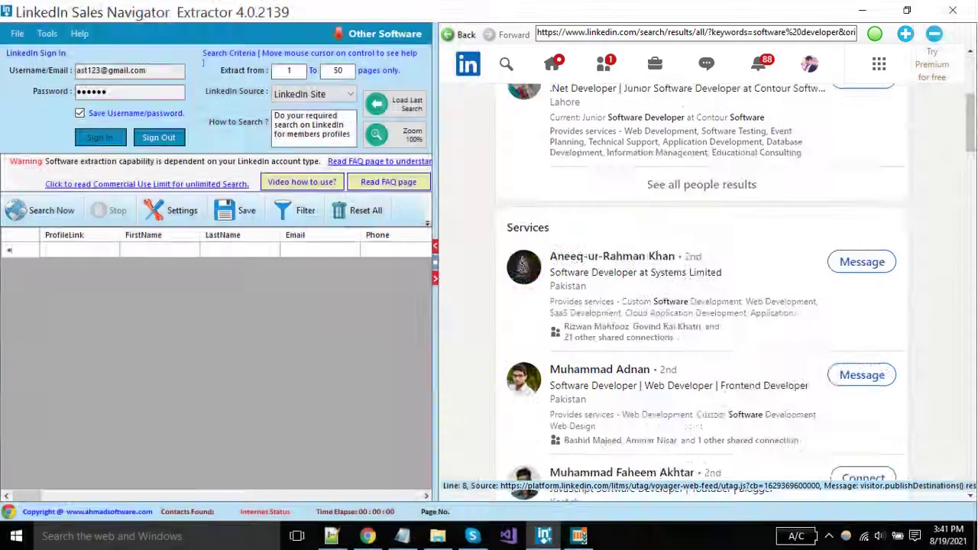
# - Filter the software developer results to People who are 1st-degree connections, leaving 57 results
pyautogui.scroll(4, 701, 290)
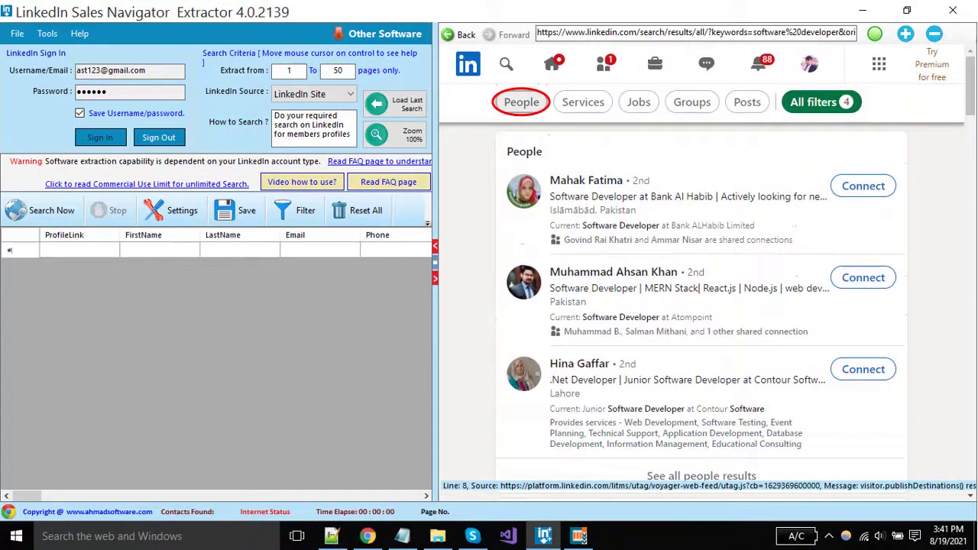
pyautogui.click(520, 102)
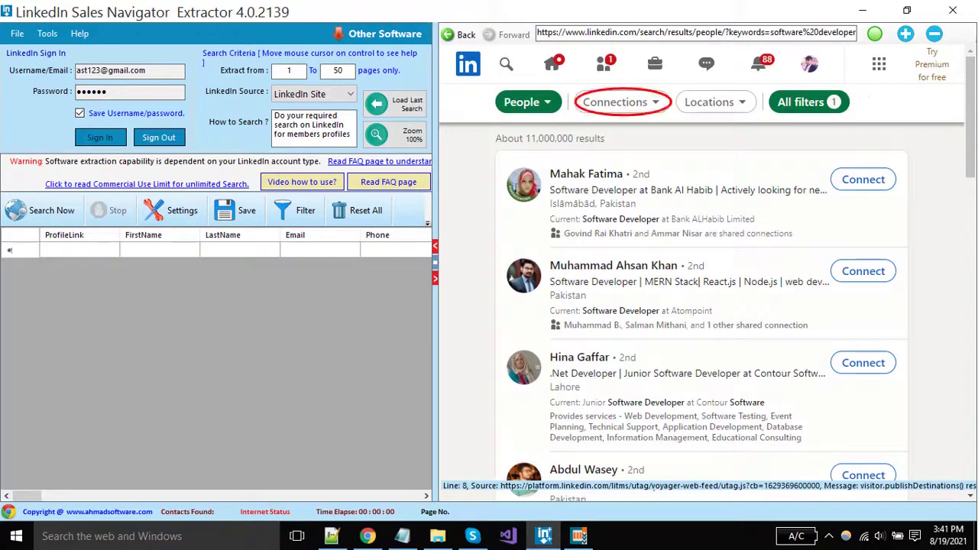
pyautogui.click(615, 102)
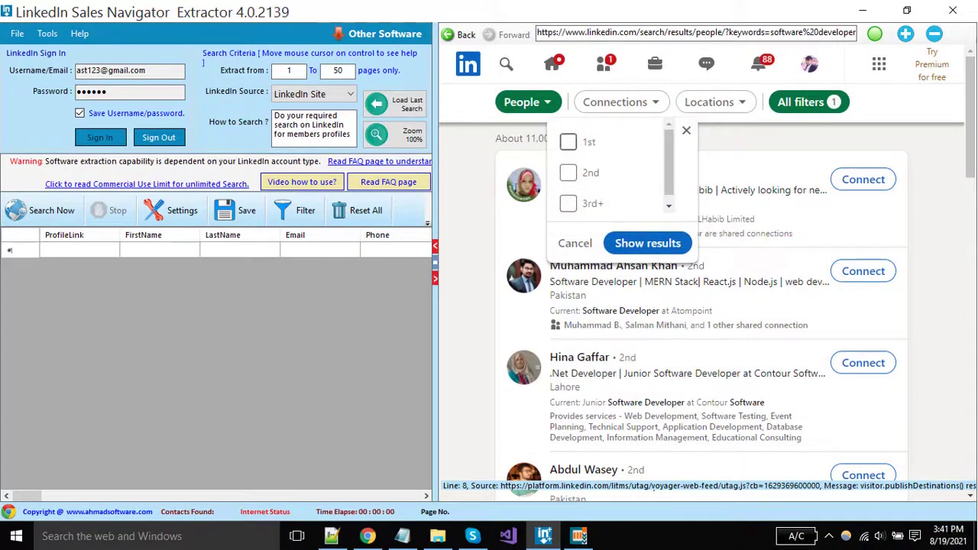
pyautogui.click(568, 142)
pyautogui.click(647, 243)
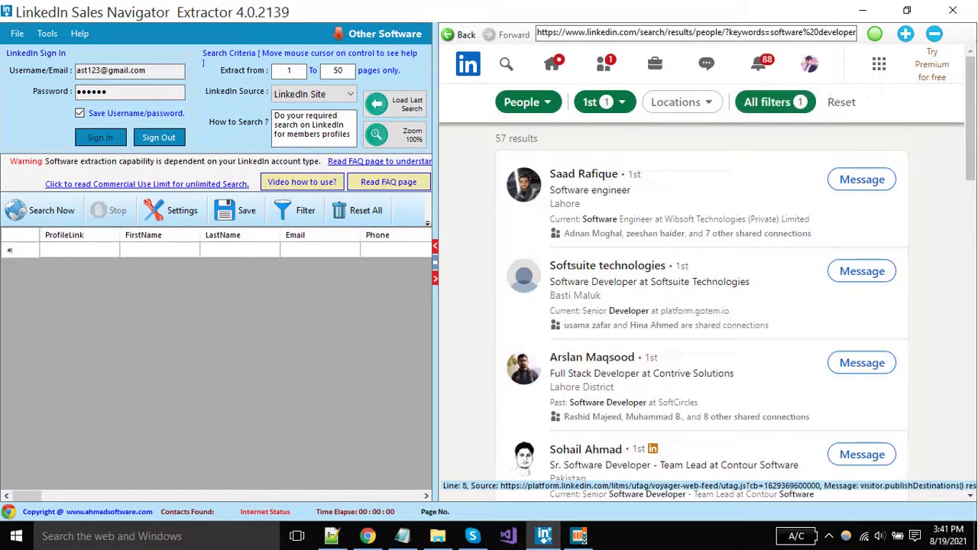
pyautogui.click(679, 102)
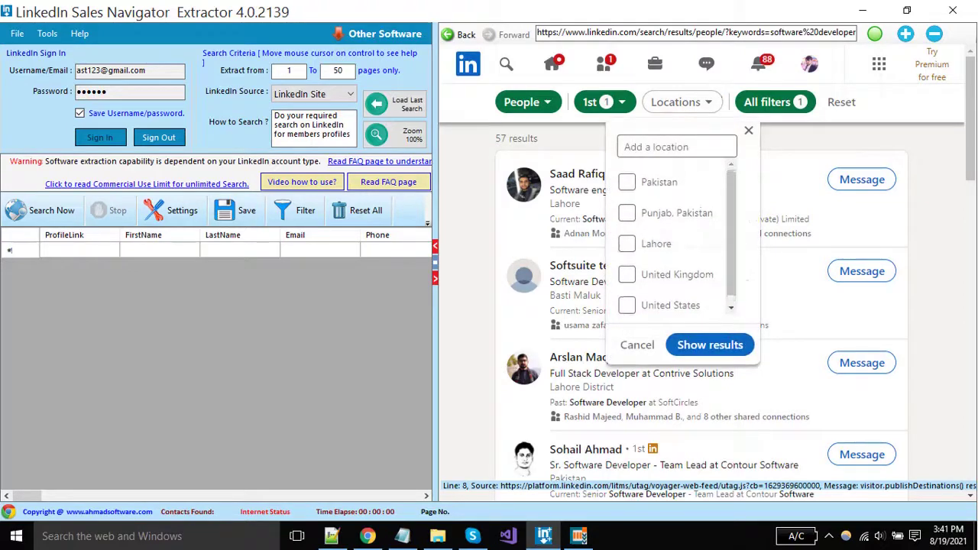
pyautogui.press('Escape')
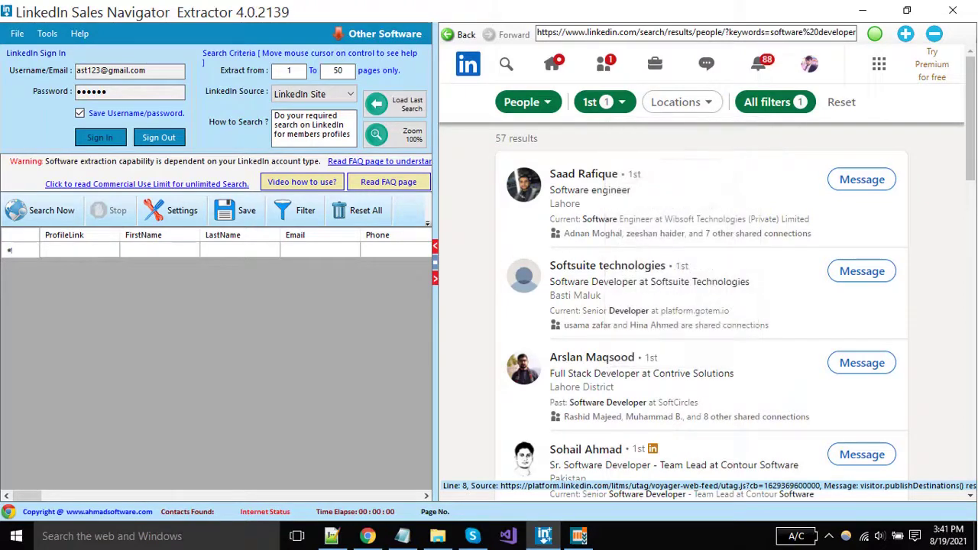
pyautogui.scroll(-15, 701, 306)
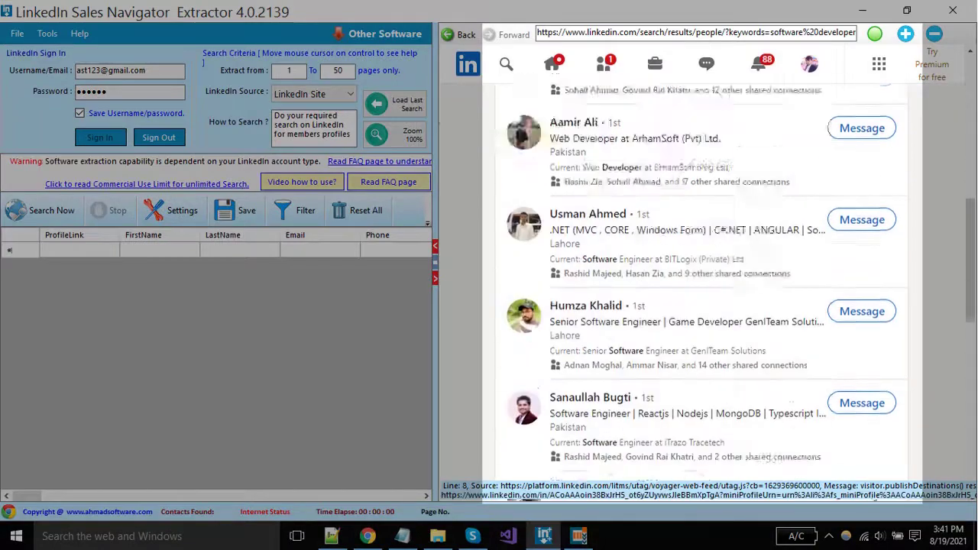
pyautogui.scroll(-5, 701, 305)
pyautogui.scroll(10, 701, 305)
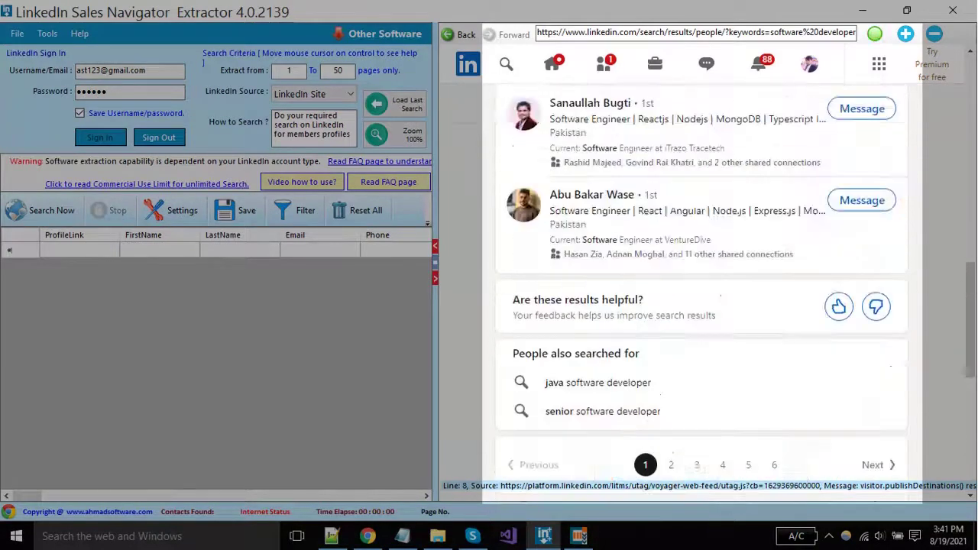
pyautogui.scroll(4, 701, 305)
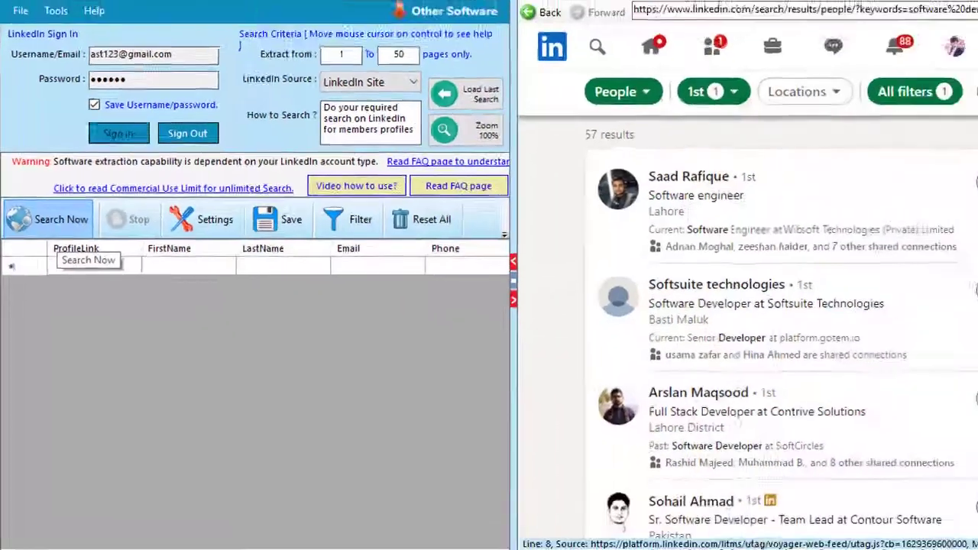
# - Start extracting leads from the filtered results until six contacts fill the table
pyautogui.click(99, 282)
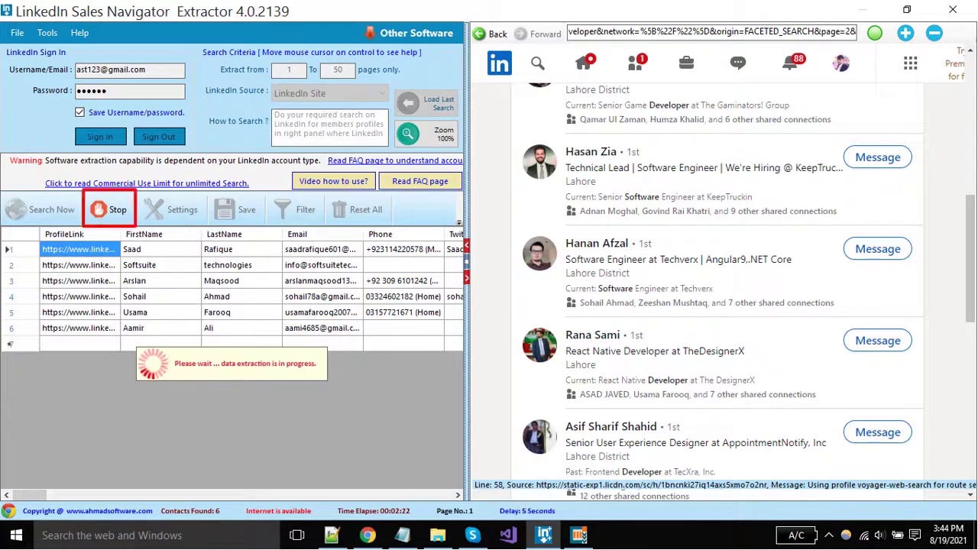
# - Stop the extraction, dismiss the stopped message, and reset all records to empty the table
pyautogui.click(107, 210)
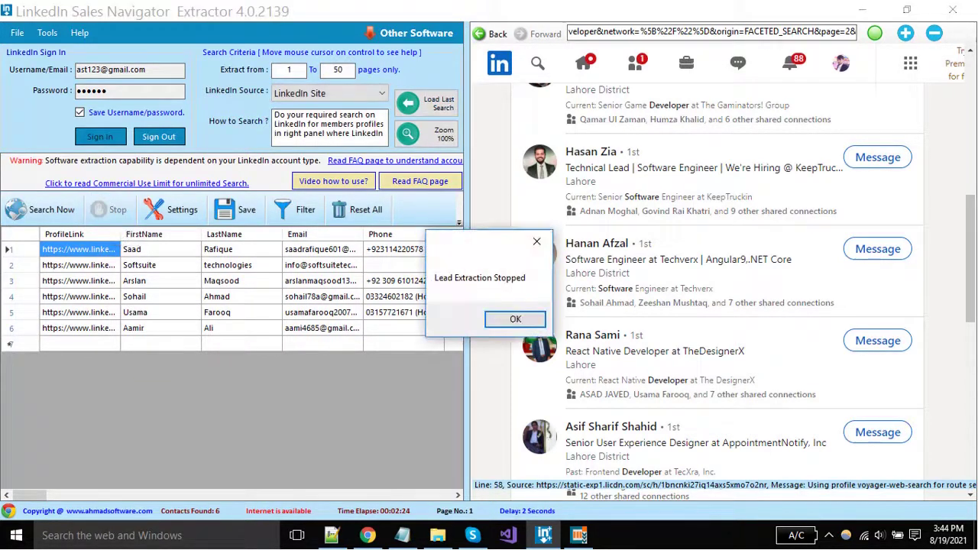
pyautogui.click(496, 317)
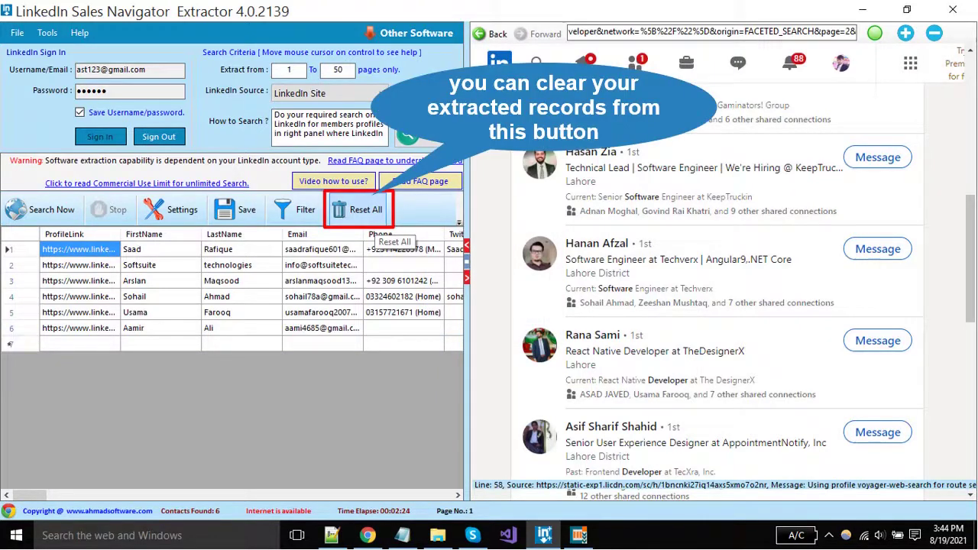
pyautogui.click(374, 218)
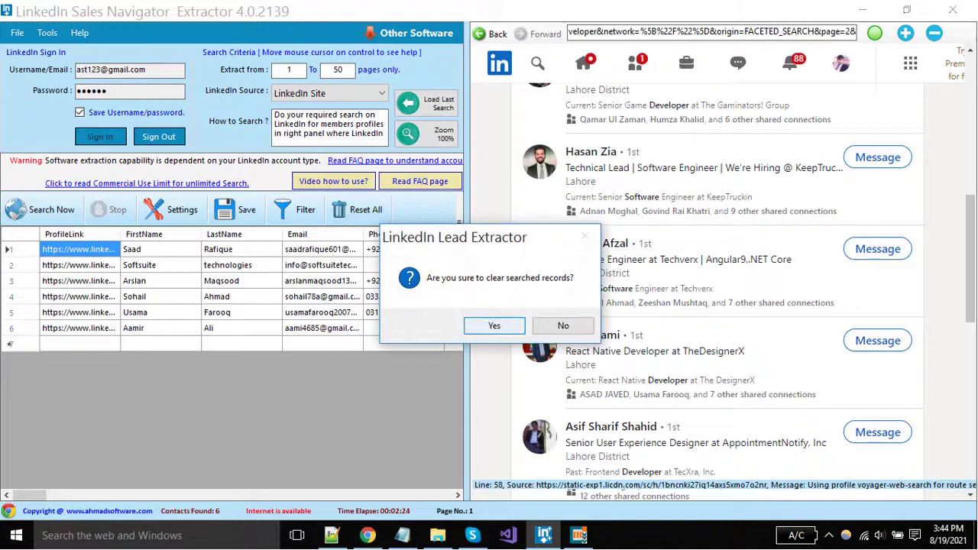
pyautogui.press('Return')
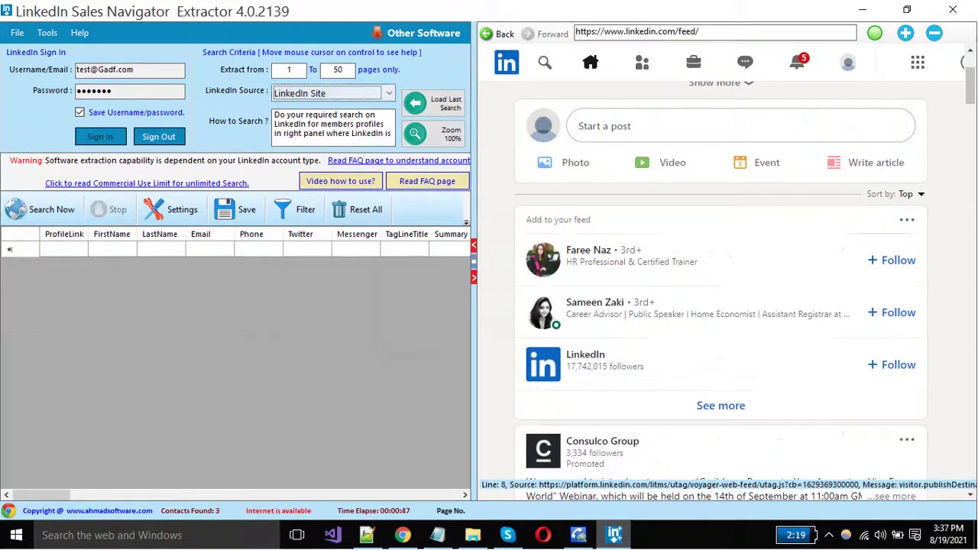
# - Set the LinkedIn Source to LinkedIn Sales Navigator Site and widen the browser panel
pyautogui.click(389, 93)
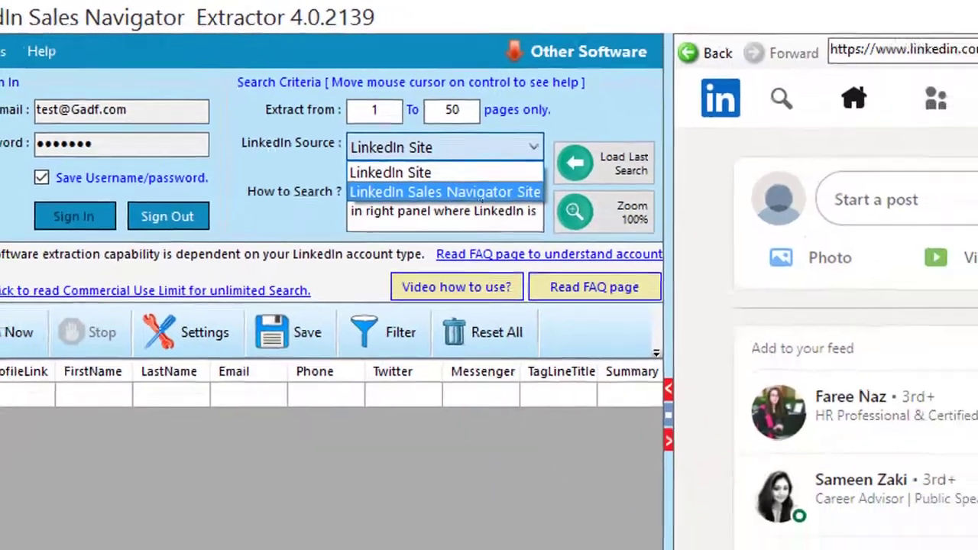
pyautogui.click(480, 194)
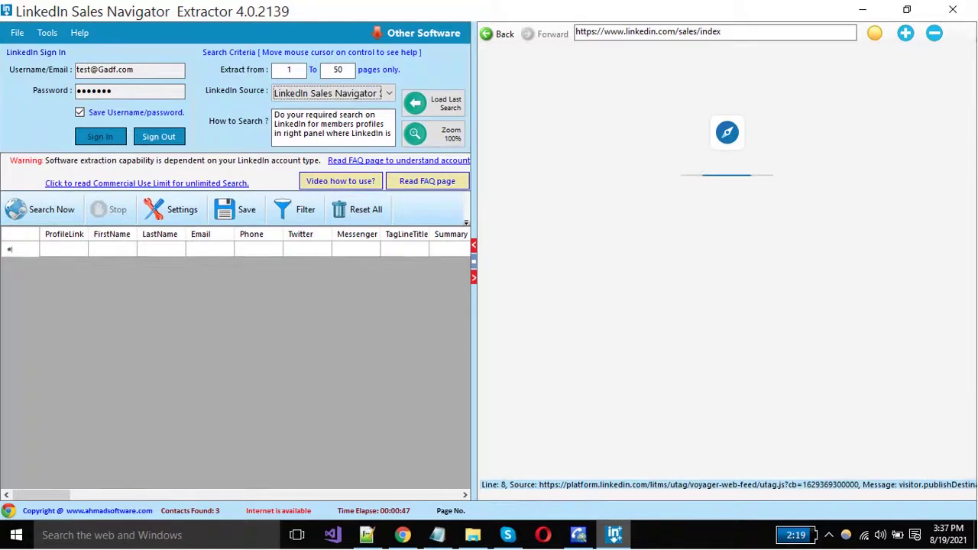
pyautogui.moveTo(473, 305); pyautogui.dragTo(407, 305)
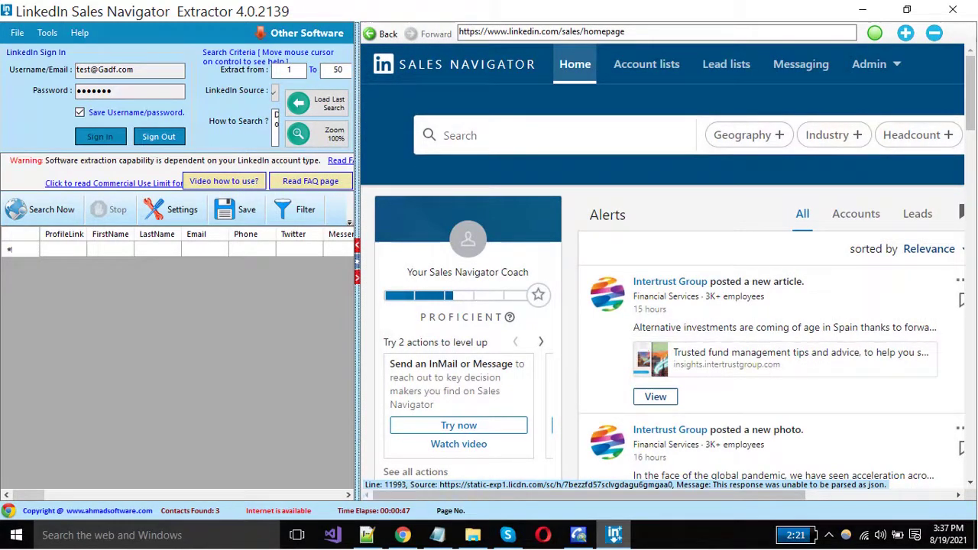
pyautogui.scroll(-5, 468, 336)
pyautogui.scroll(5, 467, 336)
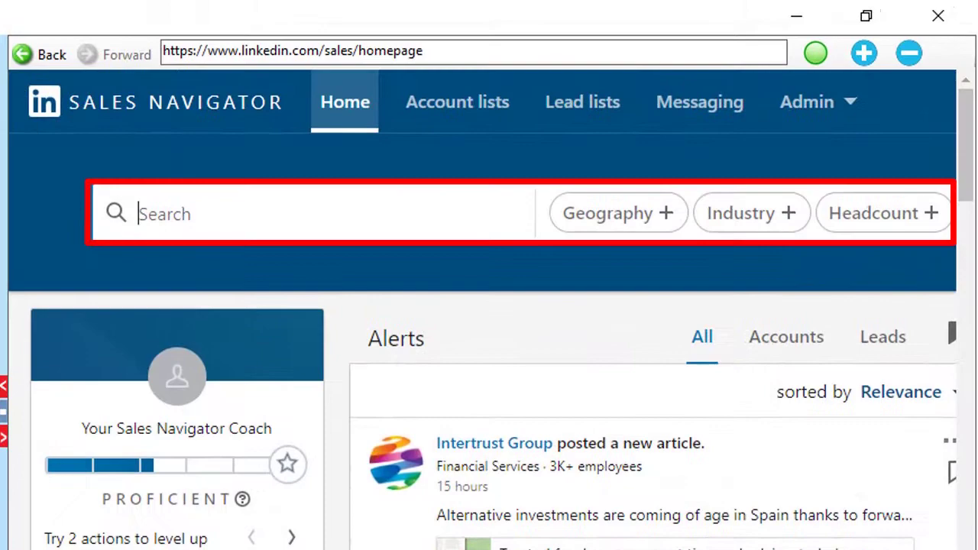
# - Search Sales Navigator for leads with the keywords 'seo experts'
pyautogui.write('seo exp')
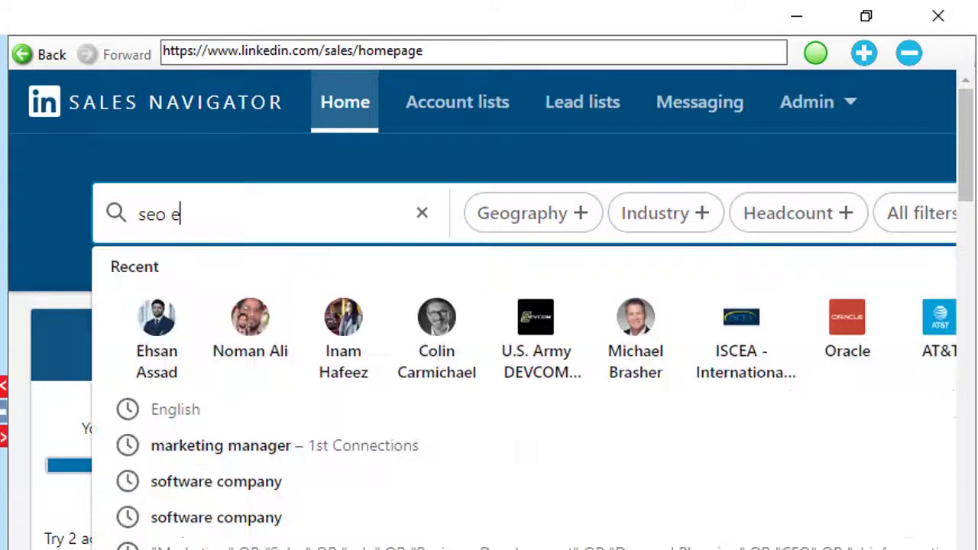
pyautogui.write('ert')
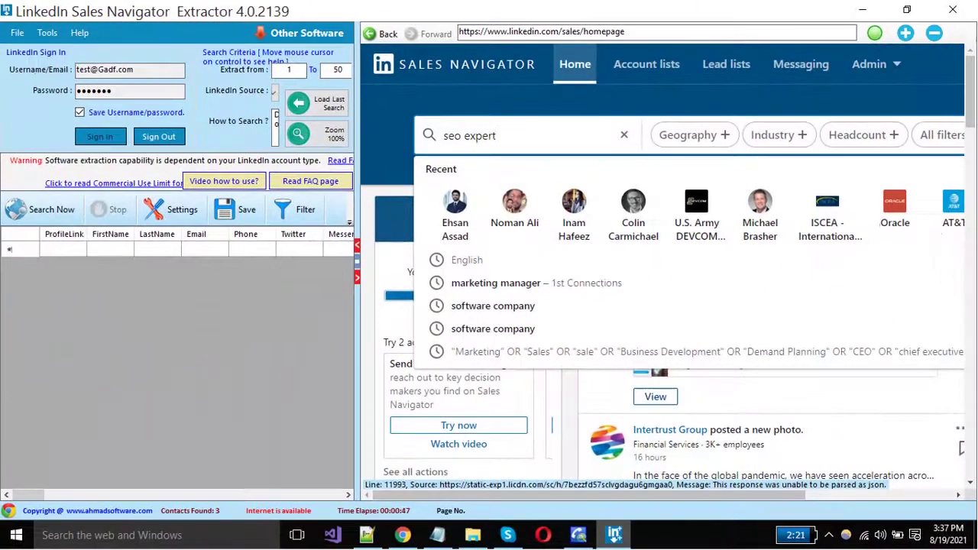
pyautogui.write('s')
pyautogui.press('Return')
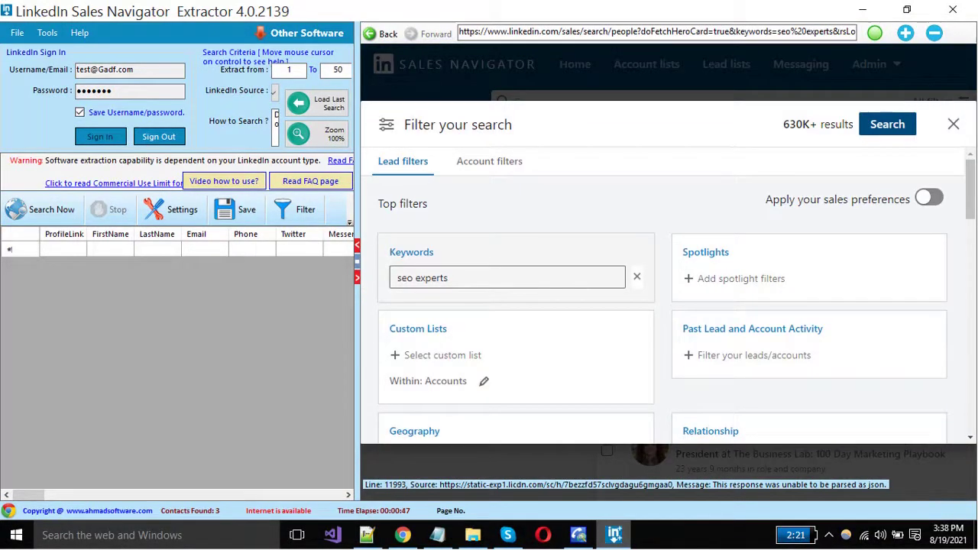
# - Limit the seo experts leads to United States geography and English profile language
pyautogui.scroll(-1, 516, 324)
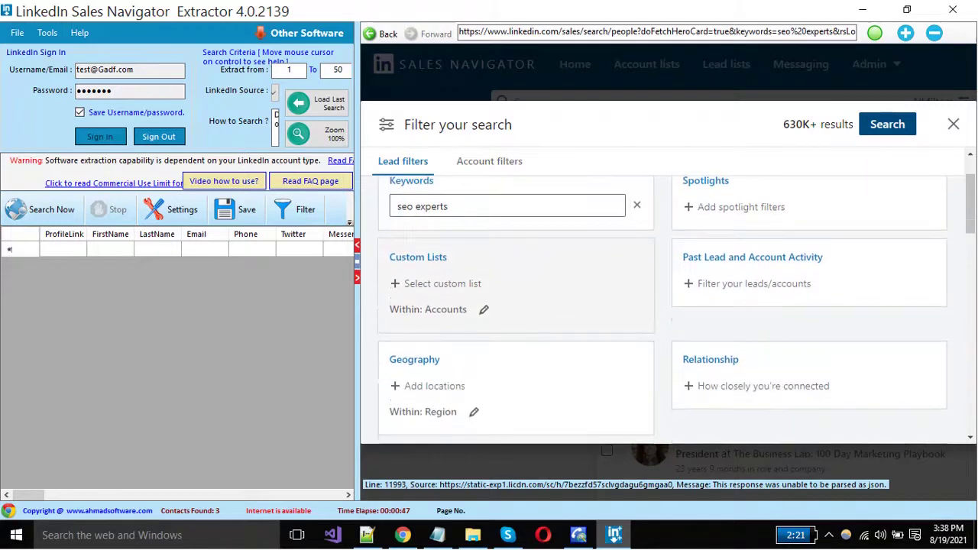
pyautogui.scroll(1, 516, 324)
pyautogui.scroll(-2, 516, 325)
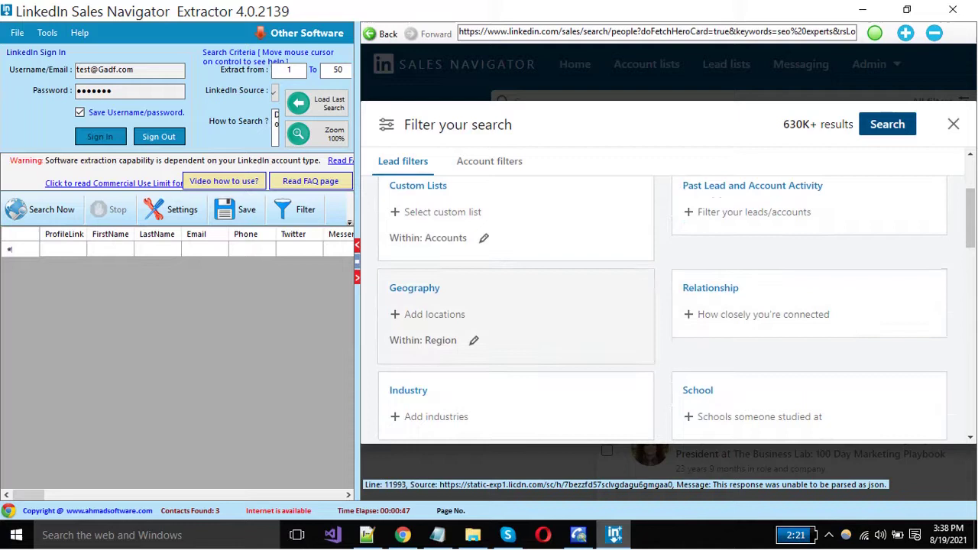
pyautogui.scroll(-1, 515, 267)
pyautogui.click(433, 242)
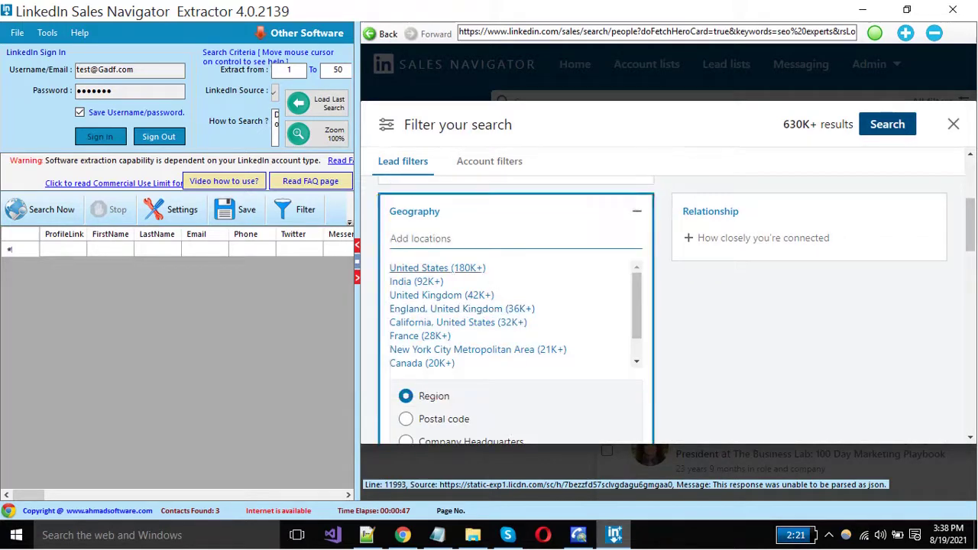
pyautogui.click(437, 268)
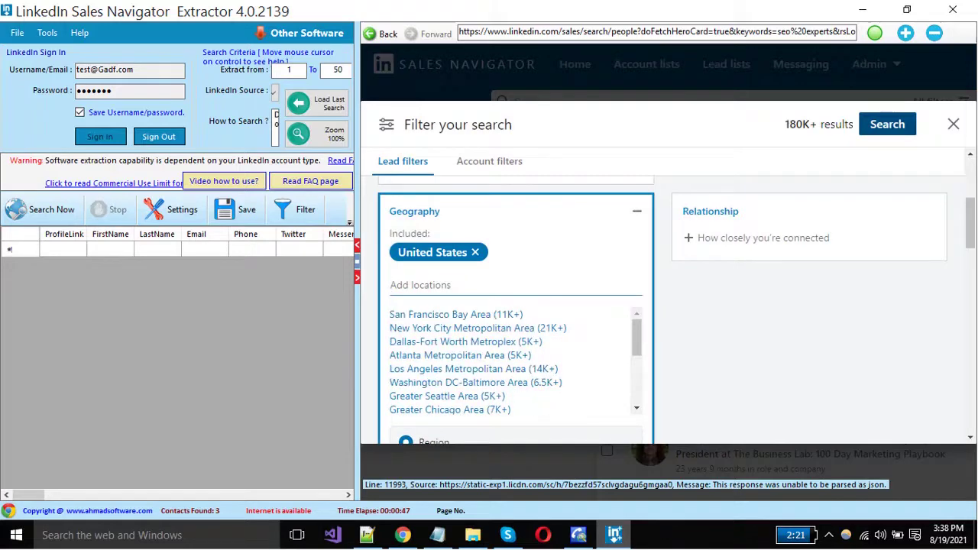
pyautogui.scroll(-2, 669, 306)
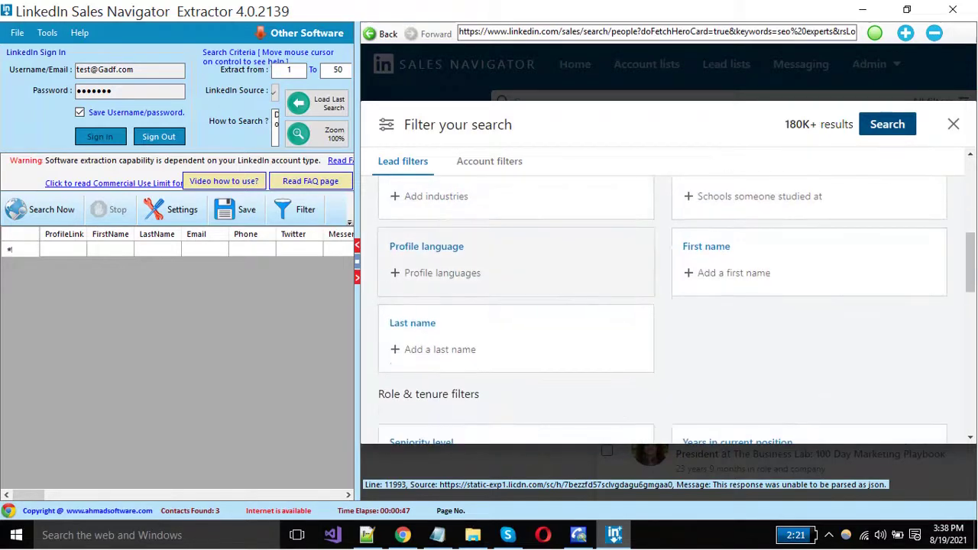
pyautogui.click(442, 273)
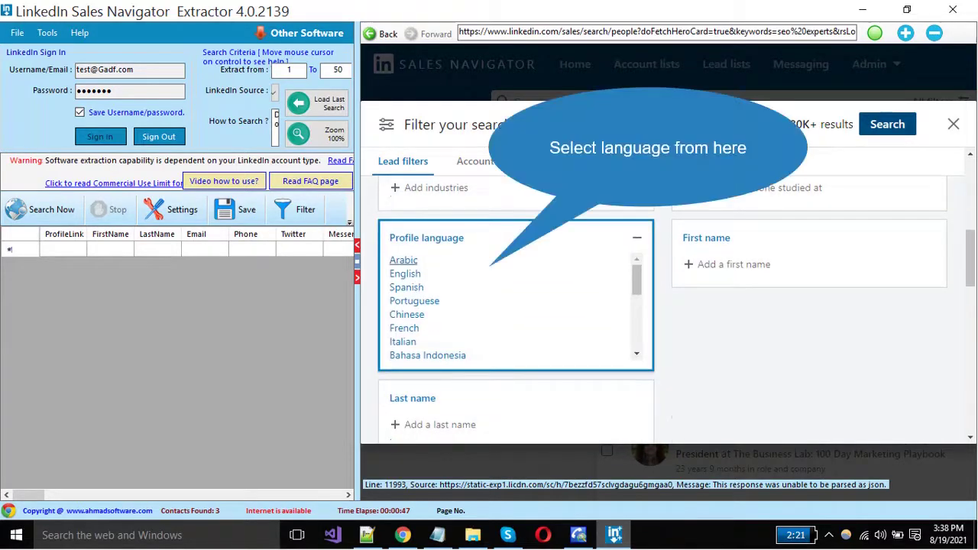
pyautogui.click(404, 273)
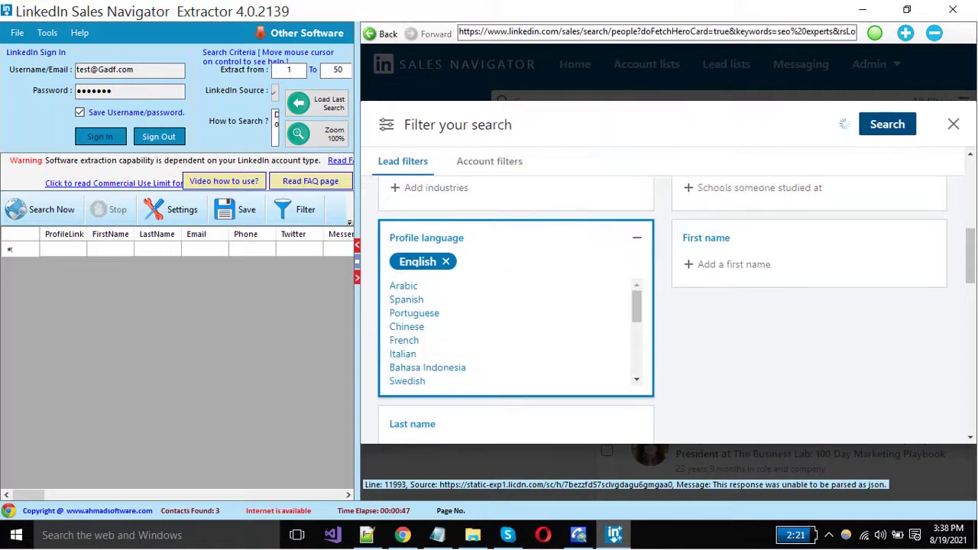
# - Add an Owner seniority level filter, bringing results to about 29K
pyautogui.scroll(-2, 668, 305)
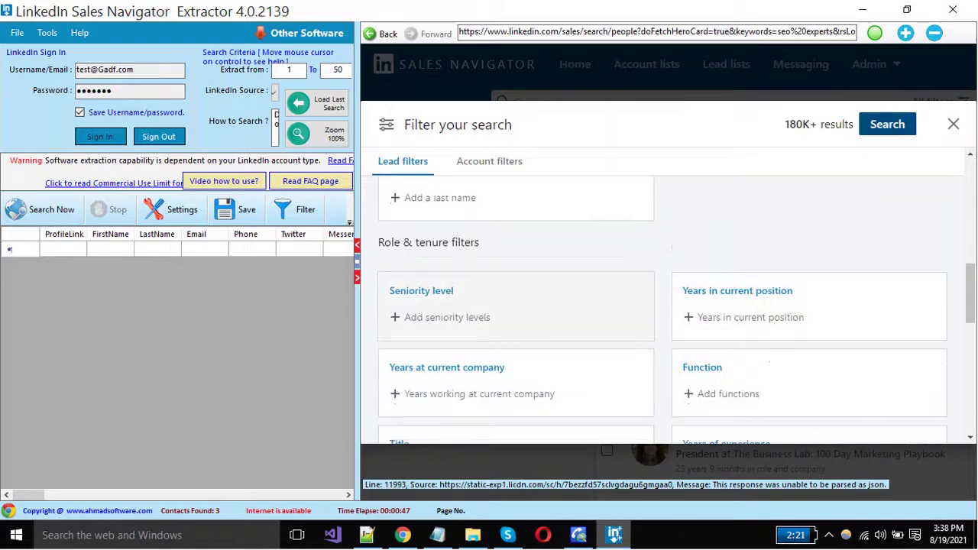
pyautogui.click(447, 317)
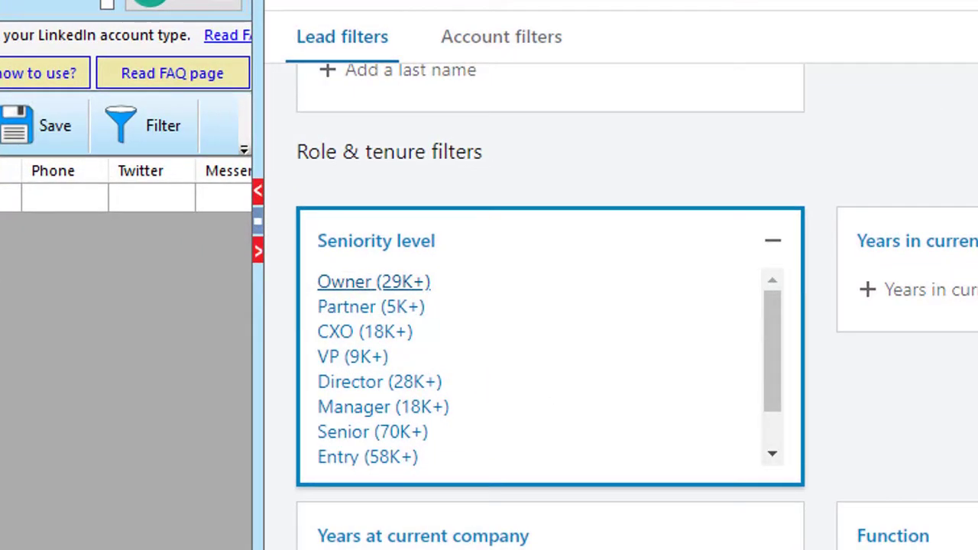
pyautogui.click(373, 281)
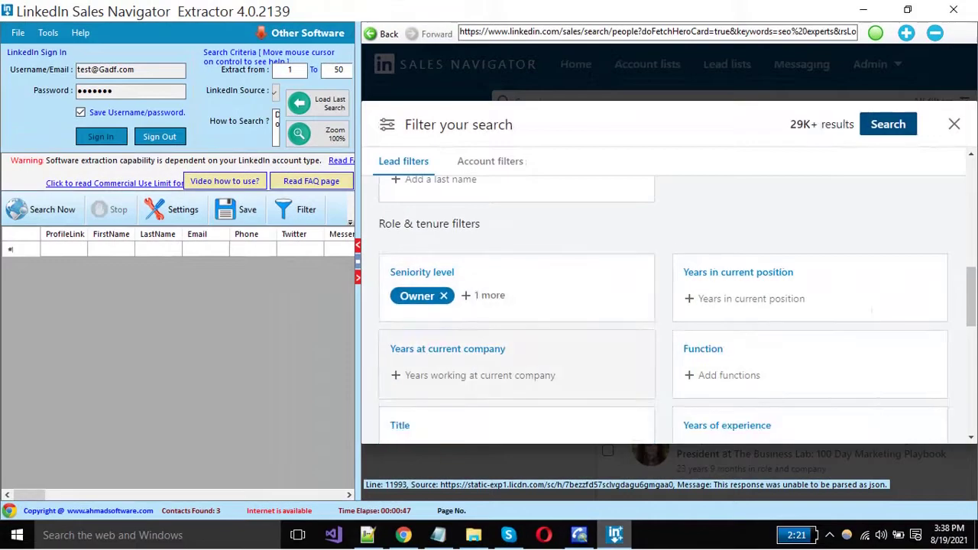
pyautogui.scroll(-3, 663, 305)
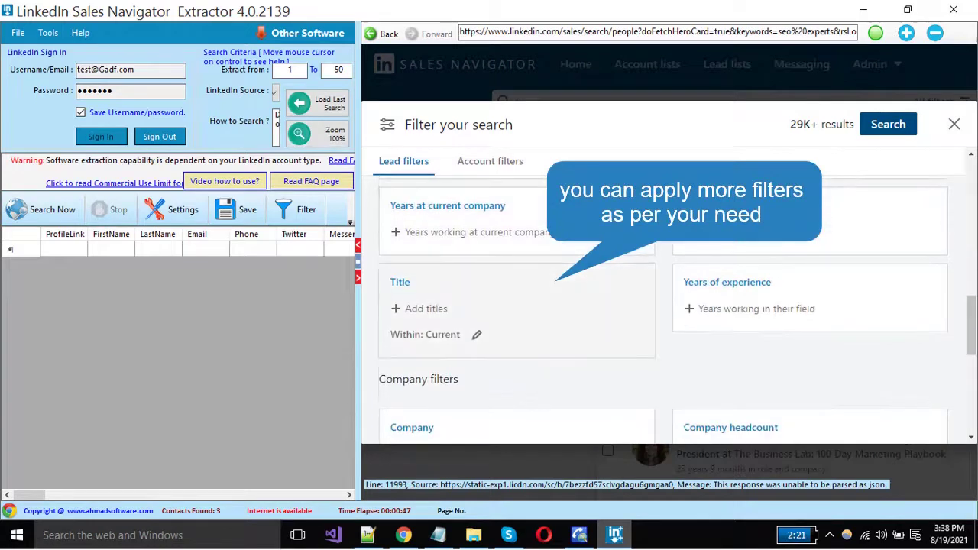
pyautogui.scroll(-4, 663, 305)
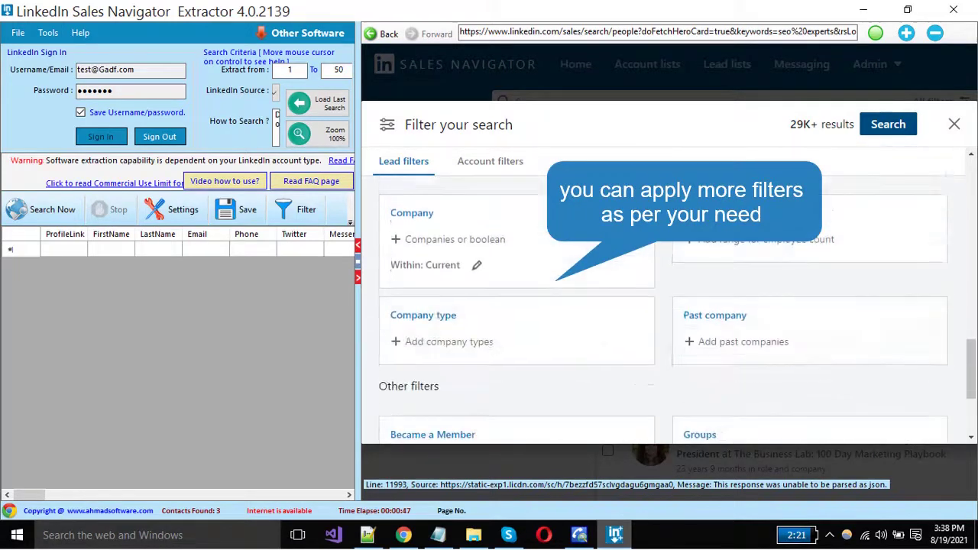
pyautogui.scroll(-2, 663, 305)
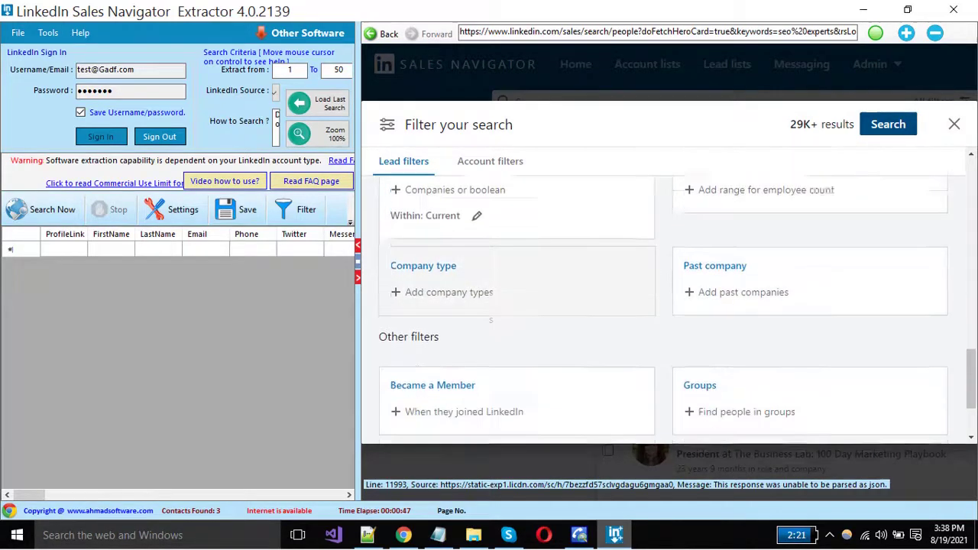
pyautogui.scroll(-2, 516, 275)
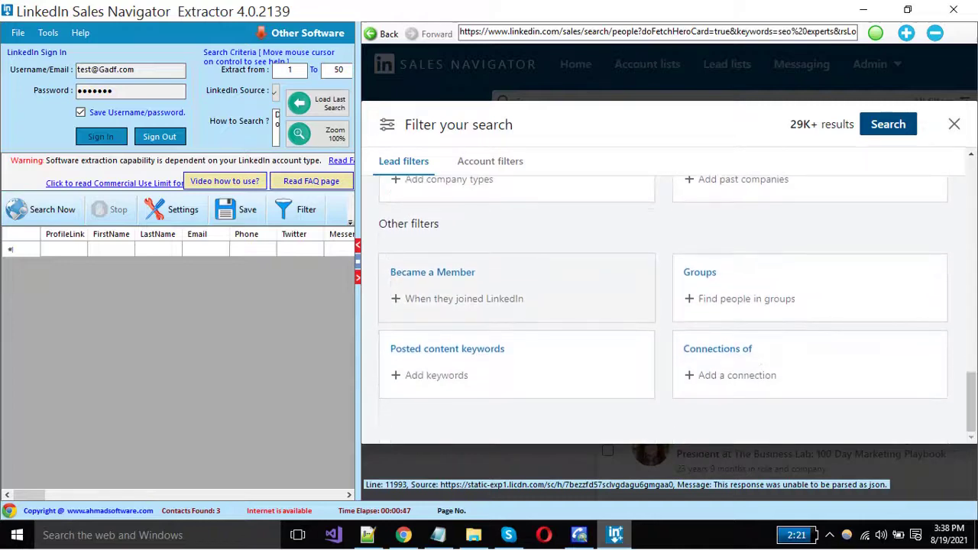
pyautogui.scroll(10, 663, 305)
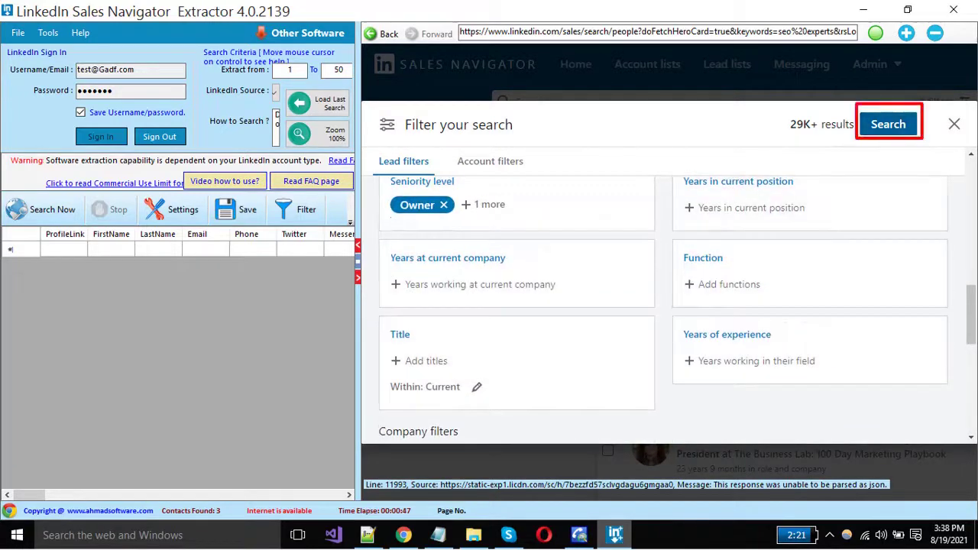
# - Apply the filters to show the seo experts lead results
pyautogui.click(888, 123)
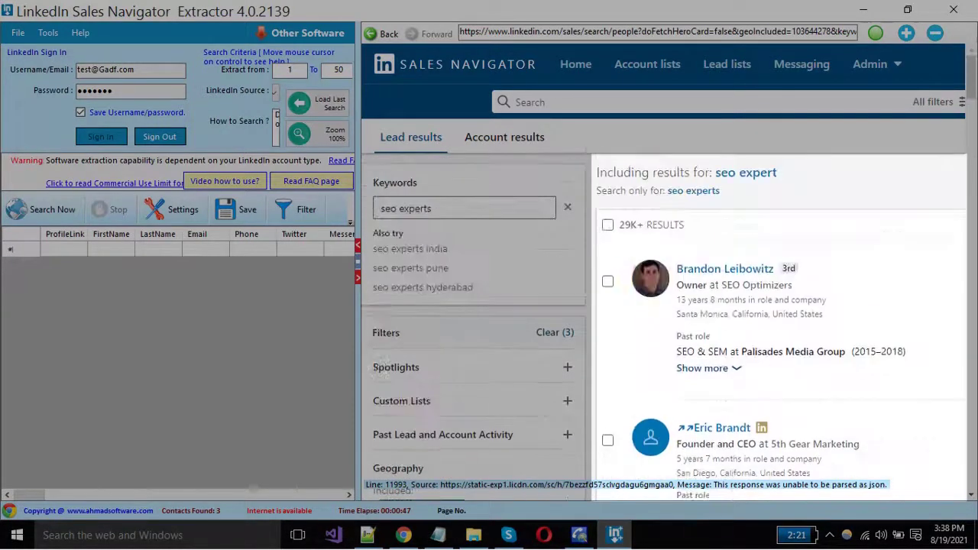
pyautogui.scroll(-3, 779, 321)
pyautogui.scroll(2, 779, 321)
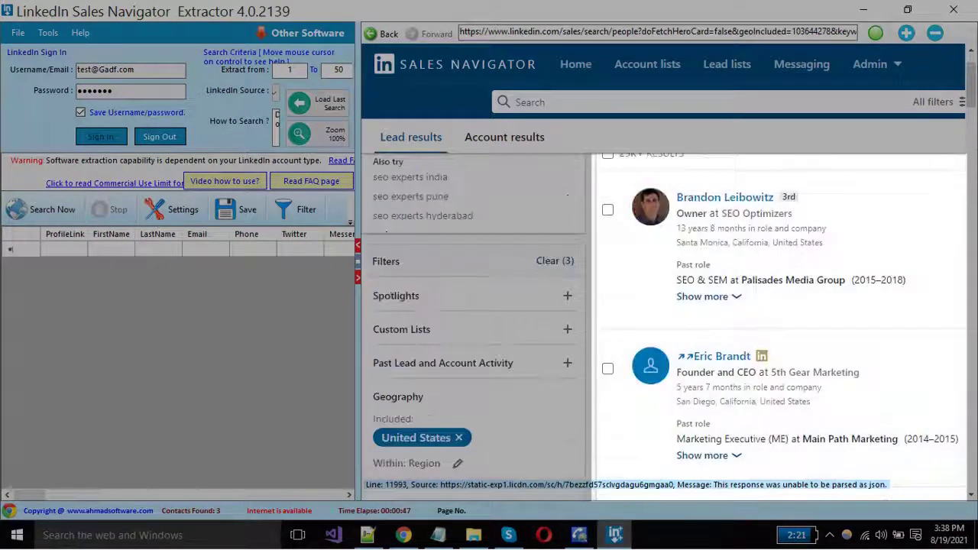
pyautogui.scroll(1, 779, 321)
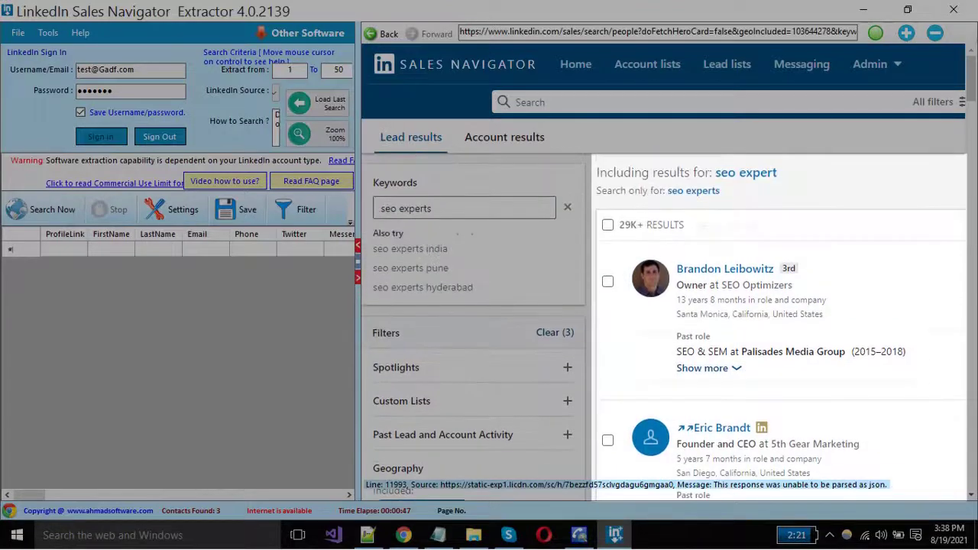
pyautogui.scroll(-5, 663, 325)
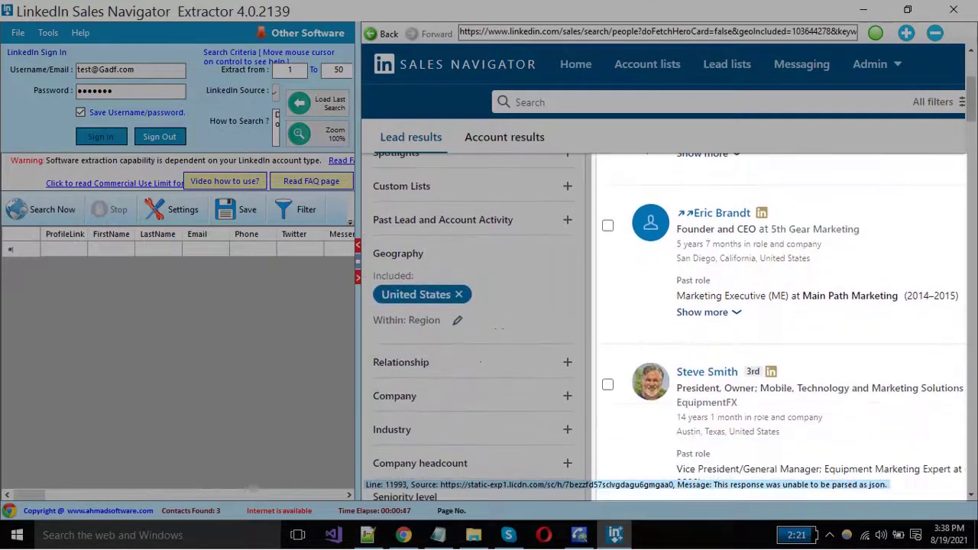
# - Remove the Seniority level filter from the lead search
pyautogui.scroll(-6, 663, 325)
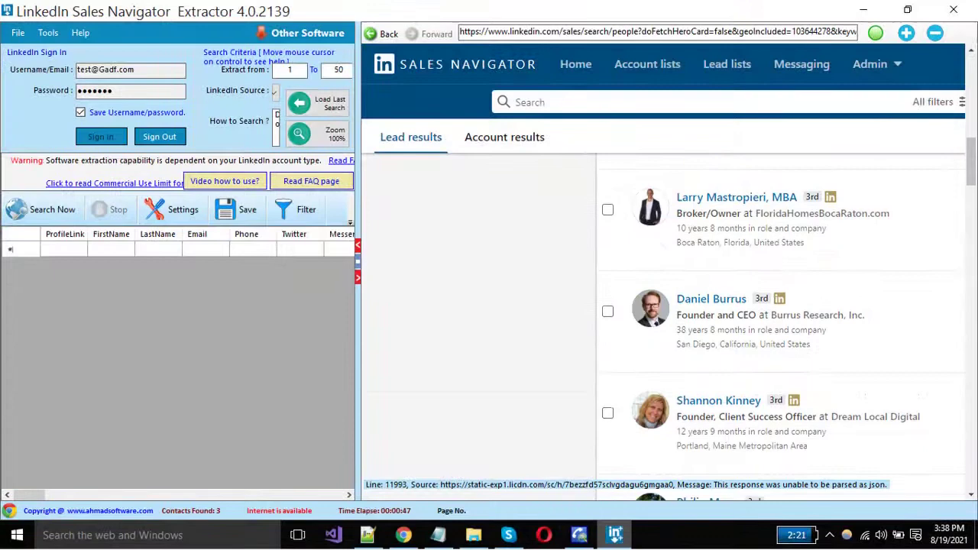
pyautogui.scroll(4, 663, 325)
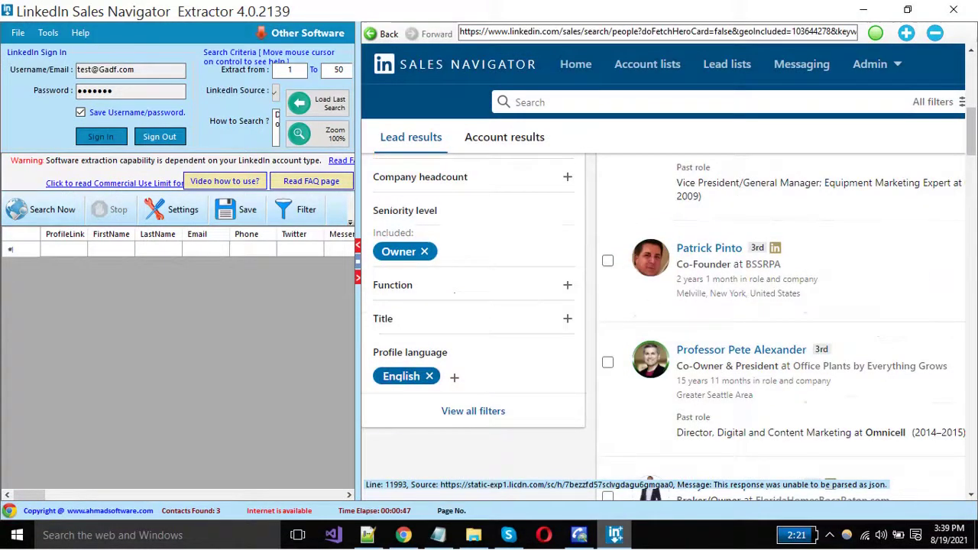
pyautogui.scroll(1, 405, 322)
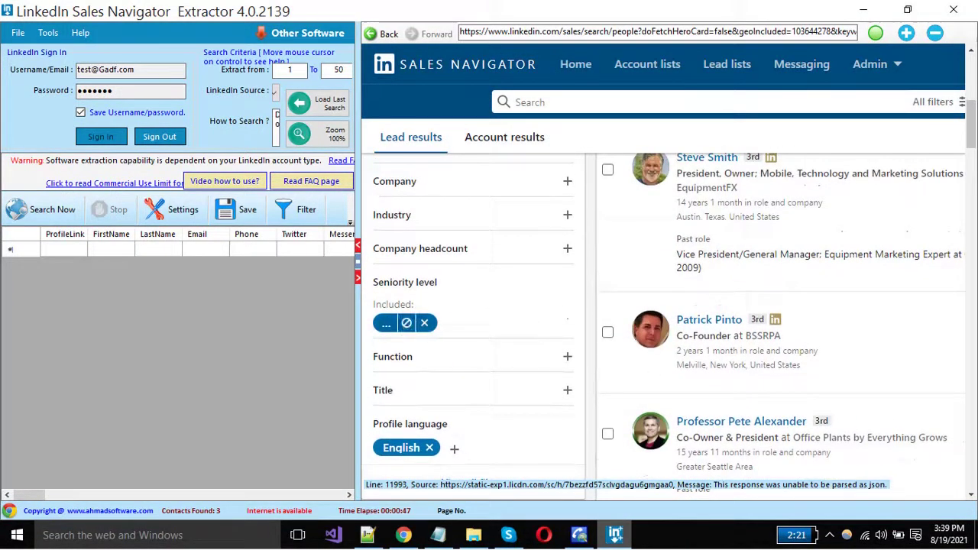
pyautogui.click(424, 323)
pyautogui.scroll(4, 424, 322)
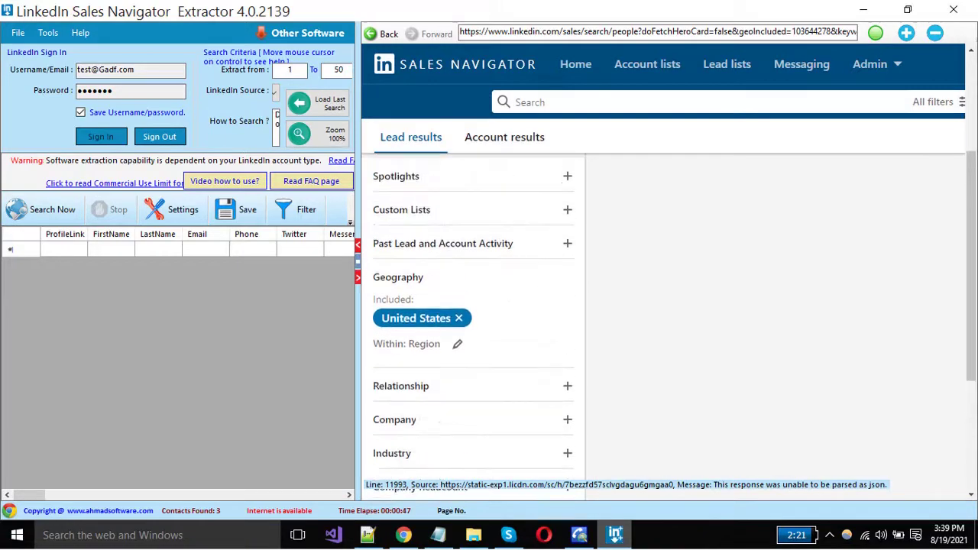
# - Drop the United States filter and replace the keywords with 'managers'
pyautogui.click(458, 318)
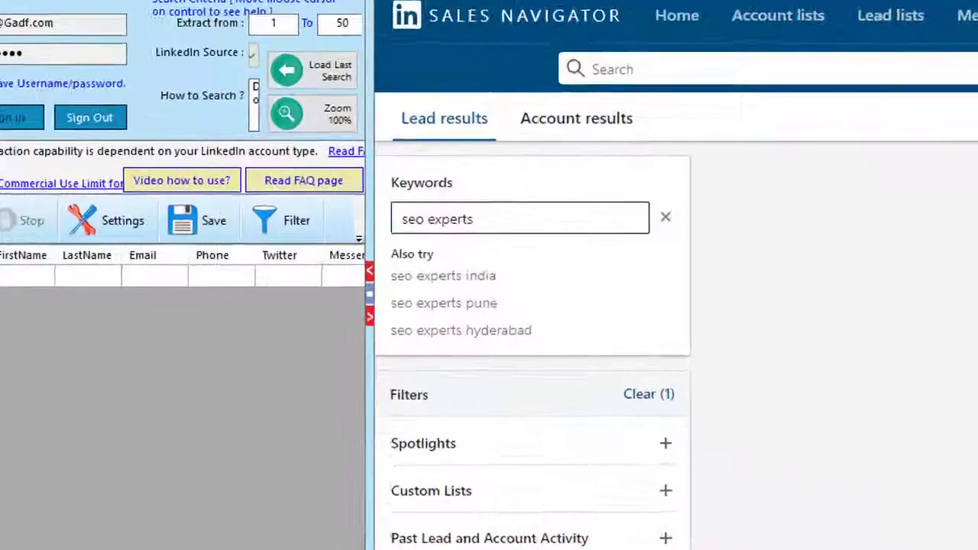
pyautogui.click(433, 209)
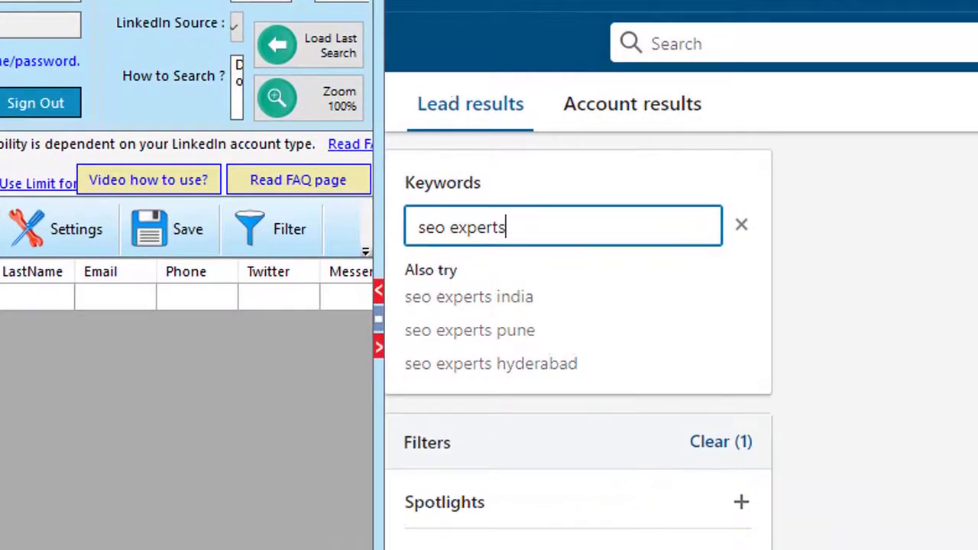
pyautogui.hotkey('ctrl', 'a')
pyautogui.press('BackSpace')
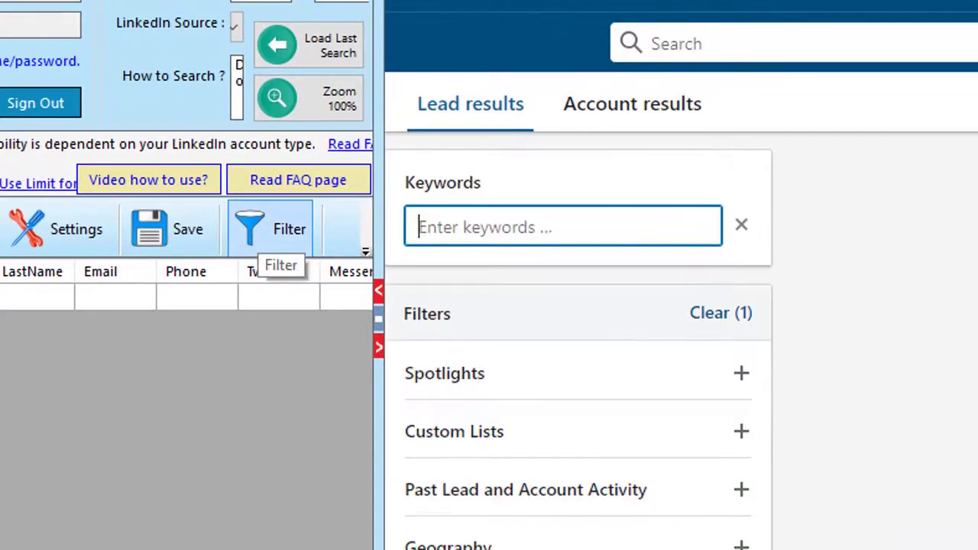
pyautogui.write('managers')
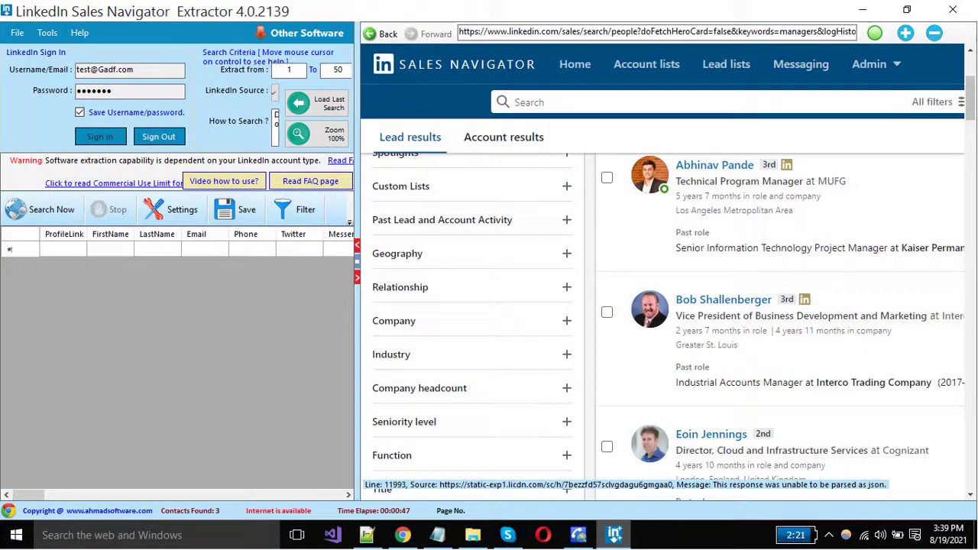
# - Restrict the Relationship filter to 1st Degree Connections, leaving nine results
pyautogui.click(566, 286)
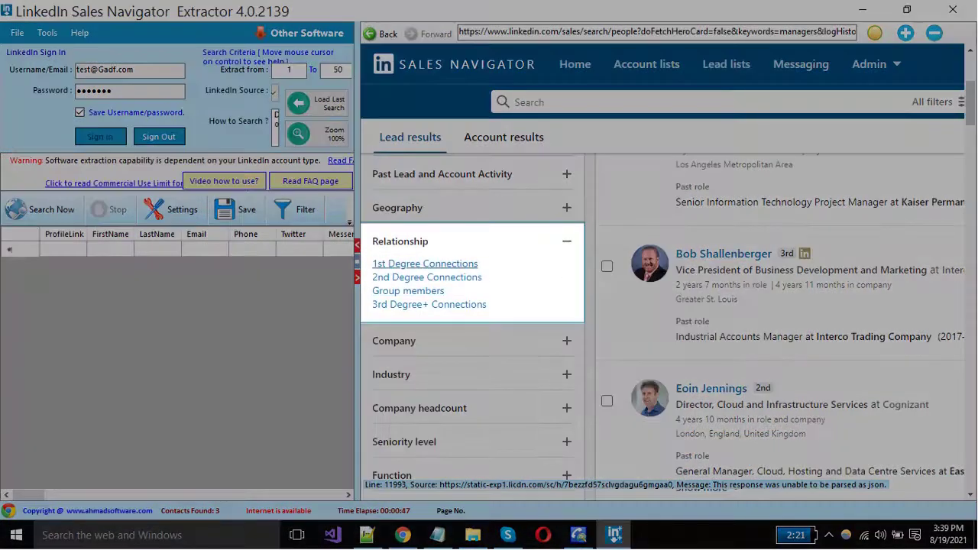
pyautogui.click(425, 263)
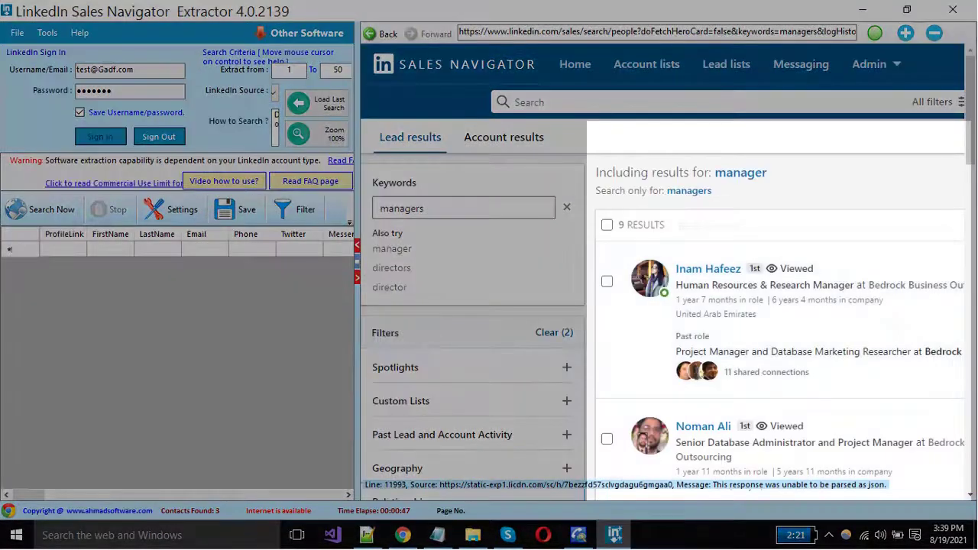
pyautogui.scroll(-10, 665, 321)
pyautogui.scroll(-3, 665, 321)
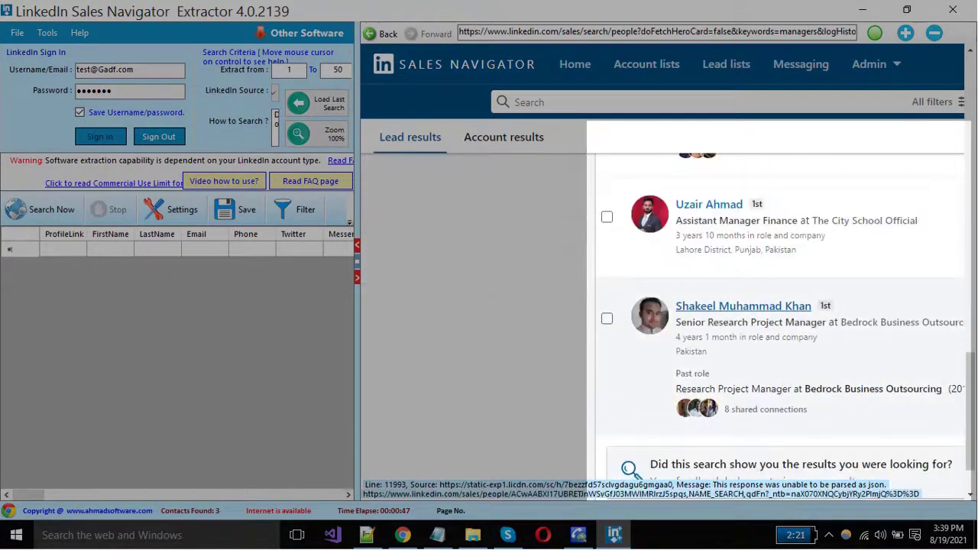
pyautogui.scroll(15, 665, 321)
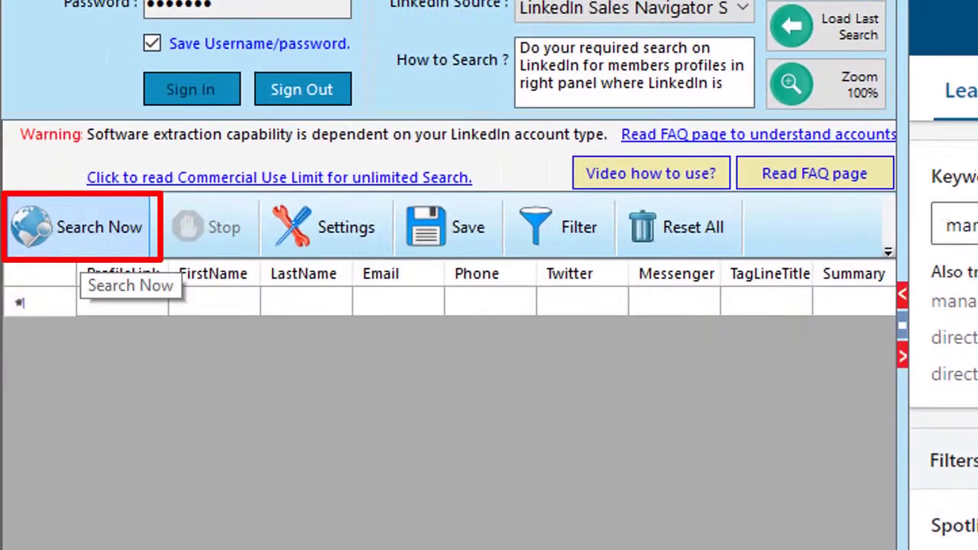
# - Start extracting the manager leads into the table and bring up the second browser panel
pyautogui.click(84, 230)
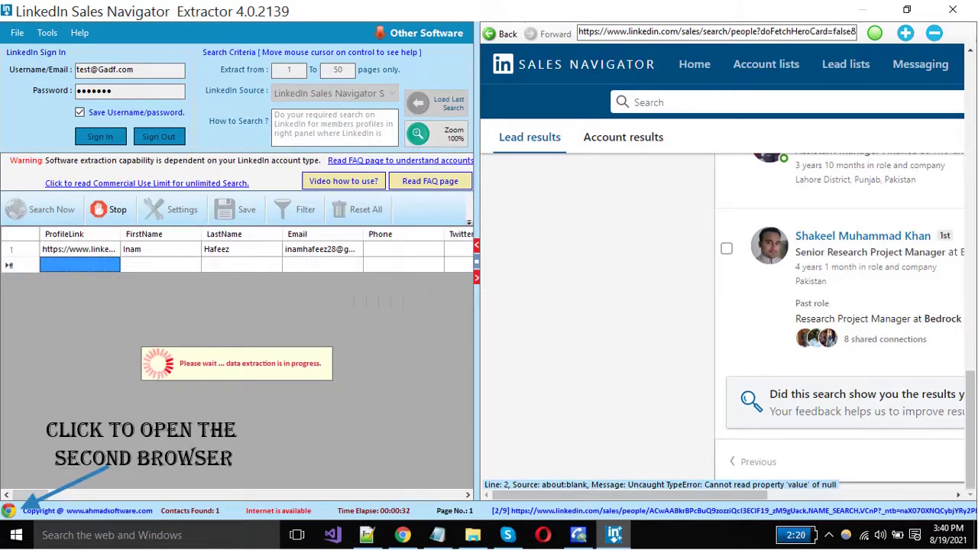
pyautogui.click(7, 510)
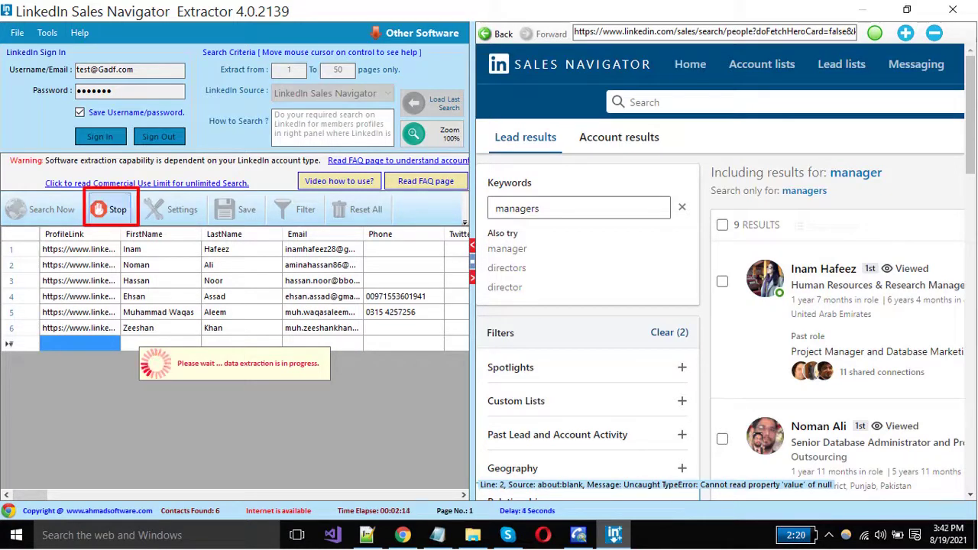
# - Stop the running extraction and dismiss the stopped notice, keeping the six collected contacts
pyautogui.click(113, 211)
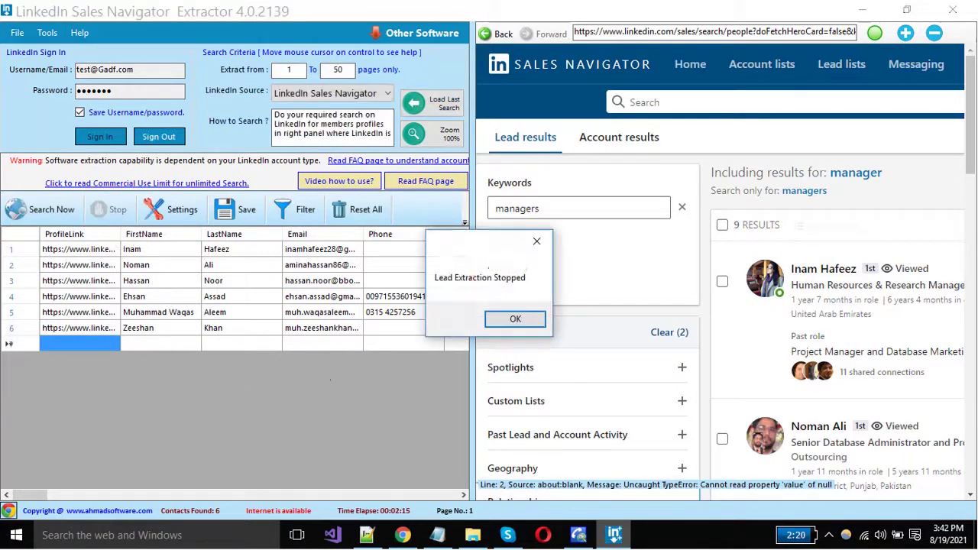
pyautogui.click(515, 318)
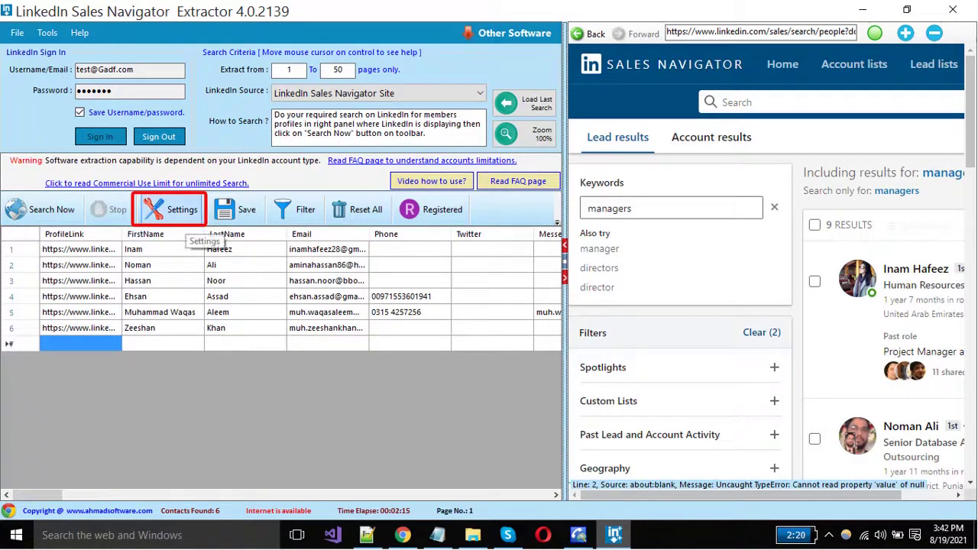
# - Open Settings, review the scroll step points and delay values, then show Grid Columns Settings
pyautogui.click(182, 211)
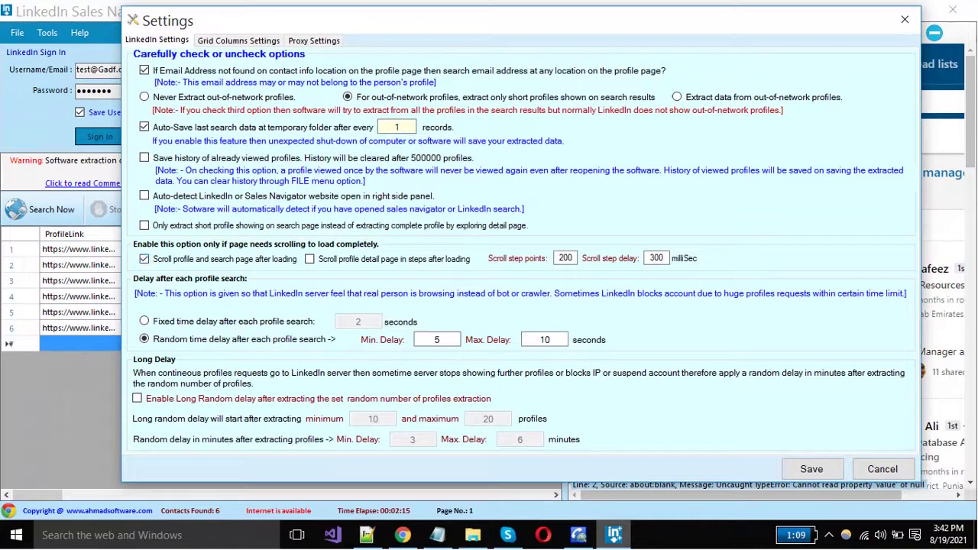
pyautogui.press('Tab')
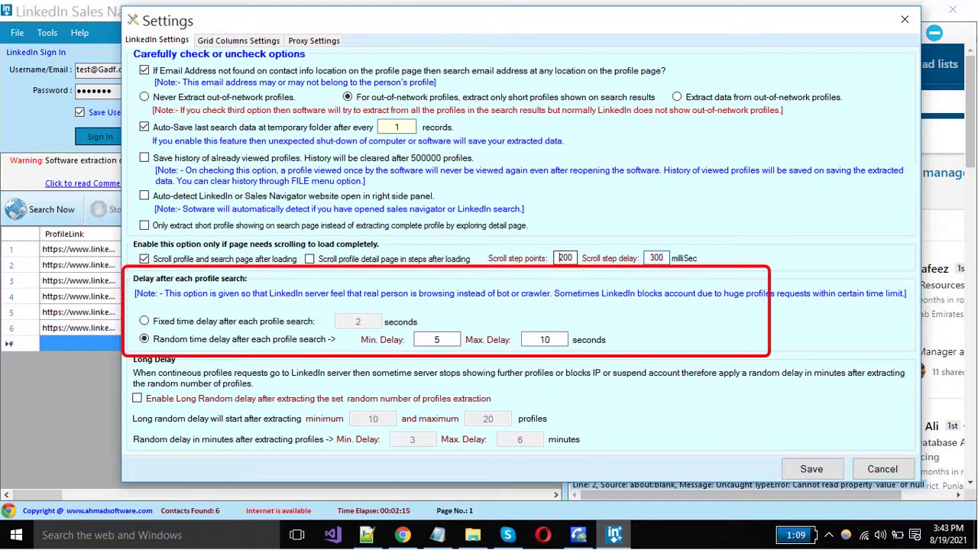
pyautogui.click(560, 257)
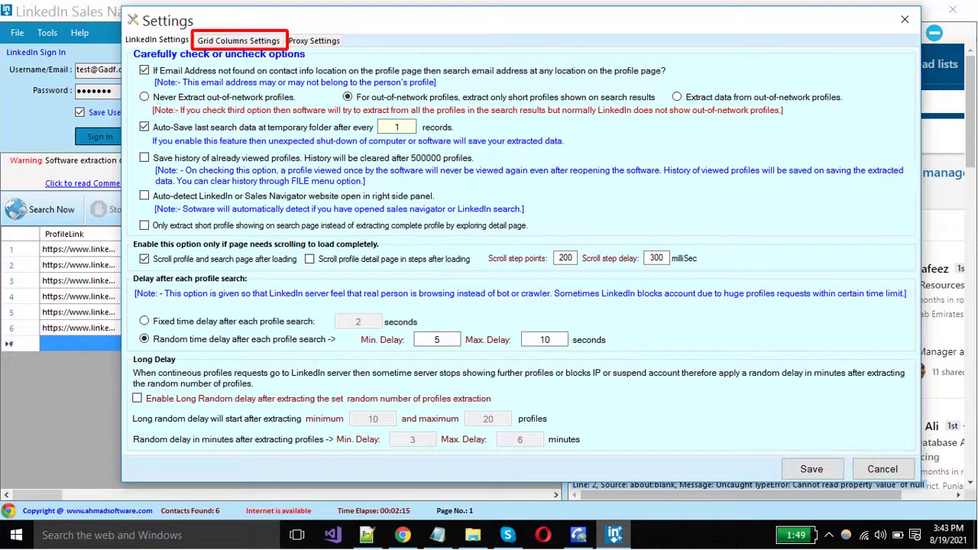
pyautogui.hotkey('ctrl', 'Tab')
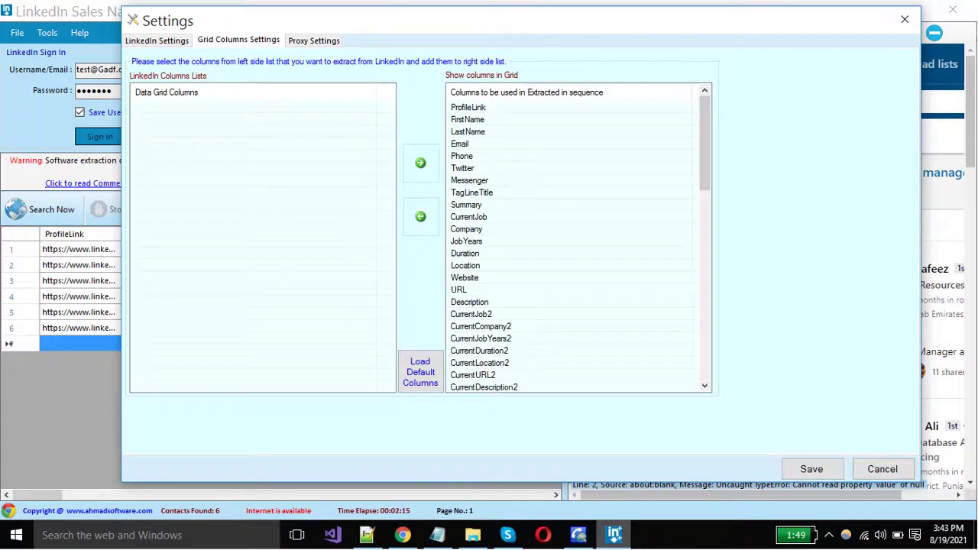
pyautogui.scroll(-1, 572, 244)
pyautogui.scroll(1, 573, 245)
pyautogui.click(462, 168)
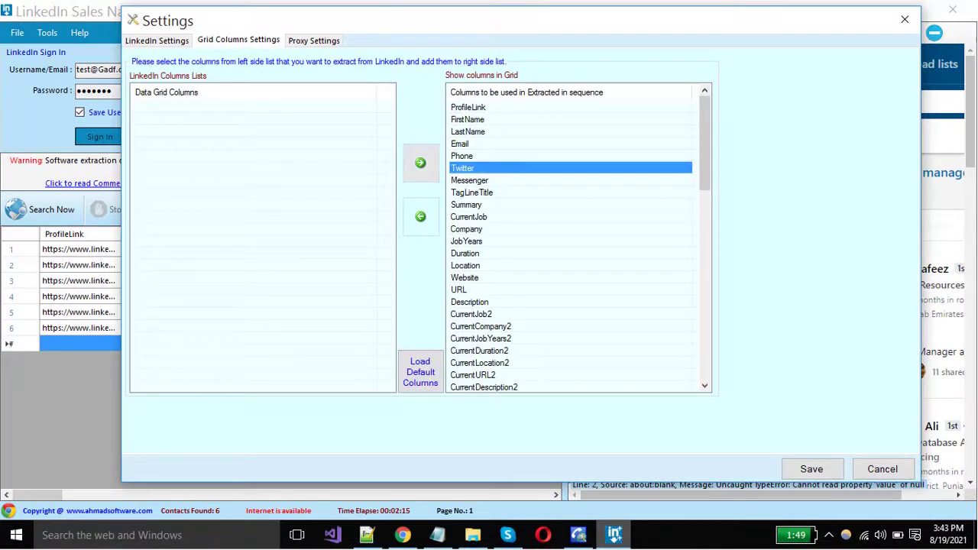
pyautogui.click(420, 216)
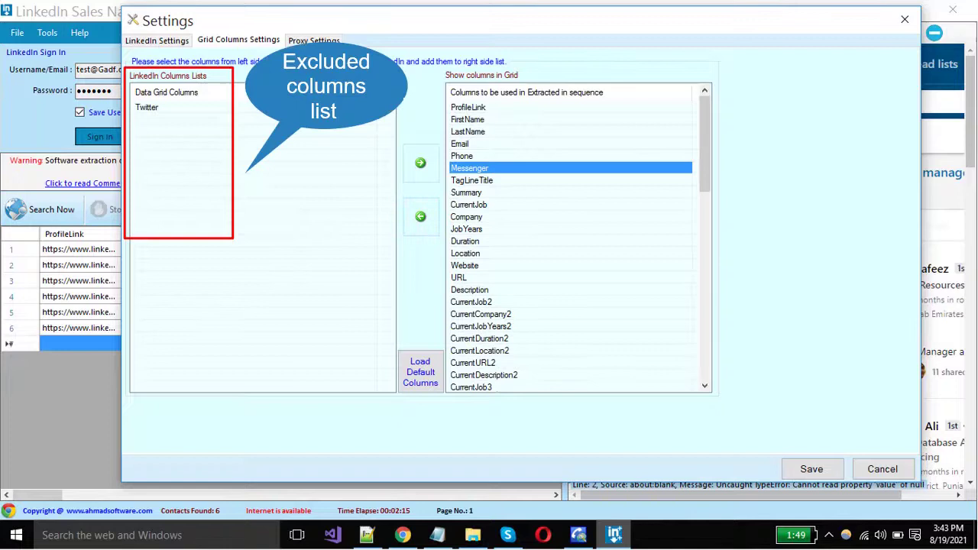
pyautogui.click(420, 216)
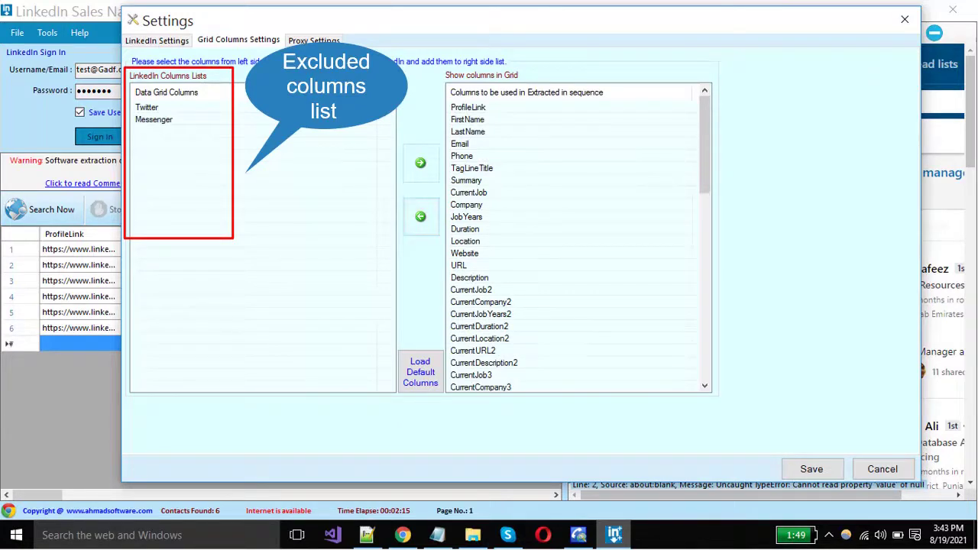
pyautogui.click(471, 168)
pyautogui.click(420, 216)
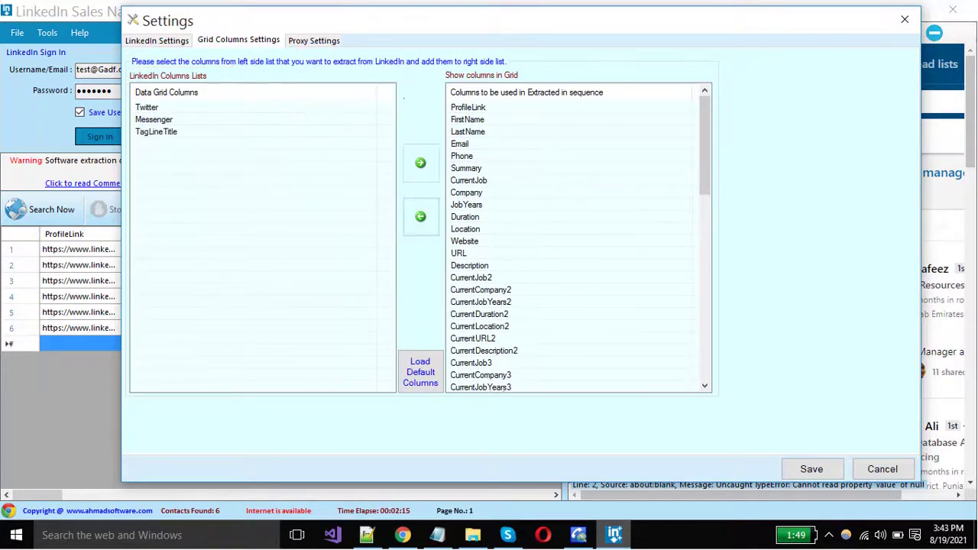
pyautogui.scroll(-5, 572, 244)
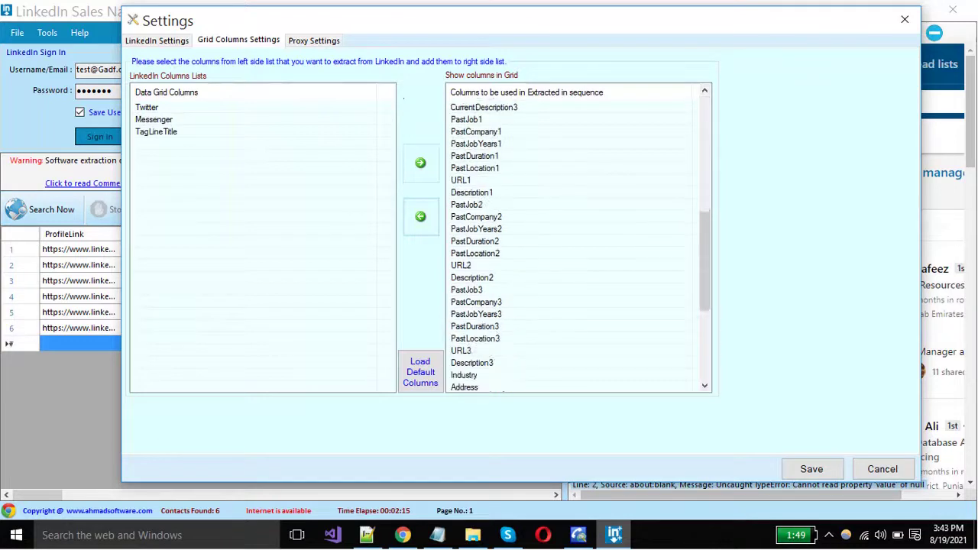
pyautogui.scroll(5, 573, 244)
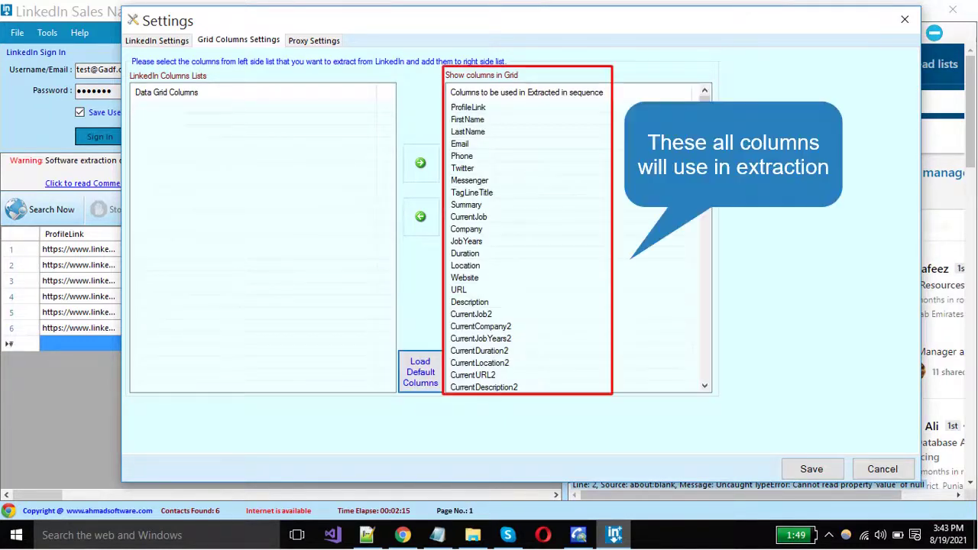
pyautogui.scroll(-8, 527, 245)
pyautogui.scroll(8, 527, 244)
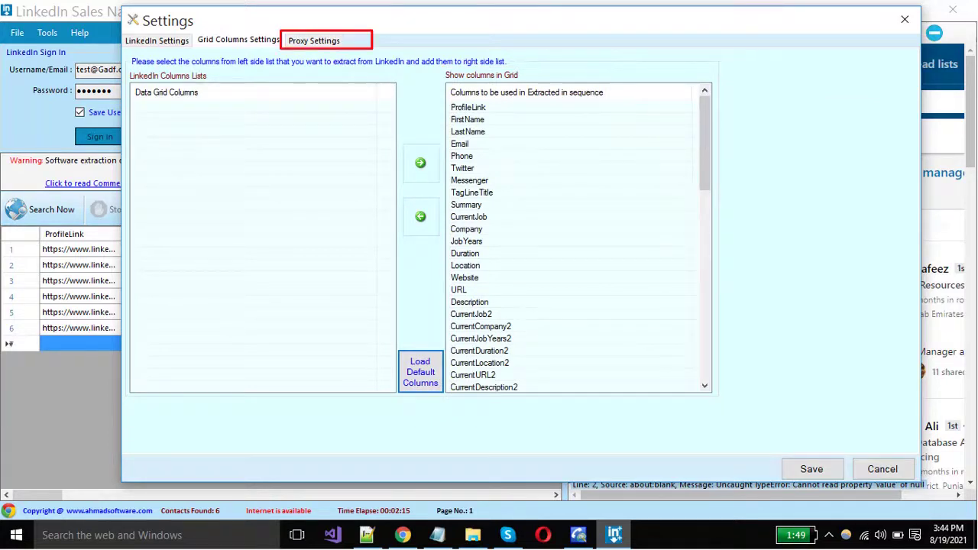
# - Choose Custom Proxy Settings with a proxy address, port 345 and proxy authentication on, then save
pyautogui.click(313, 40)
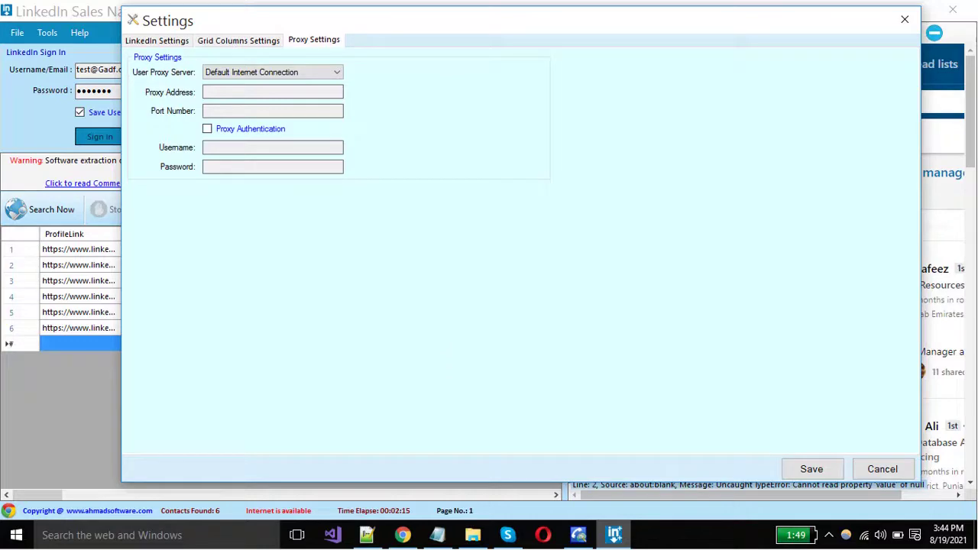
pyautogui.click(273, 72)
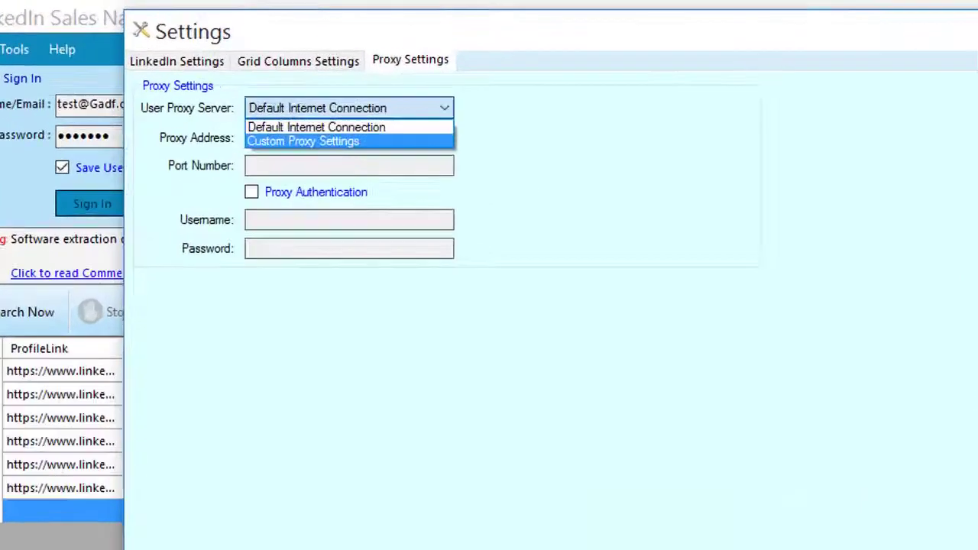
pyautogui.click(237, 93)
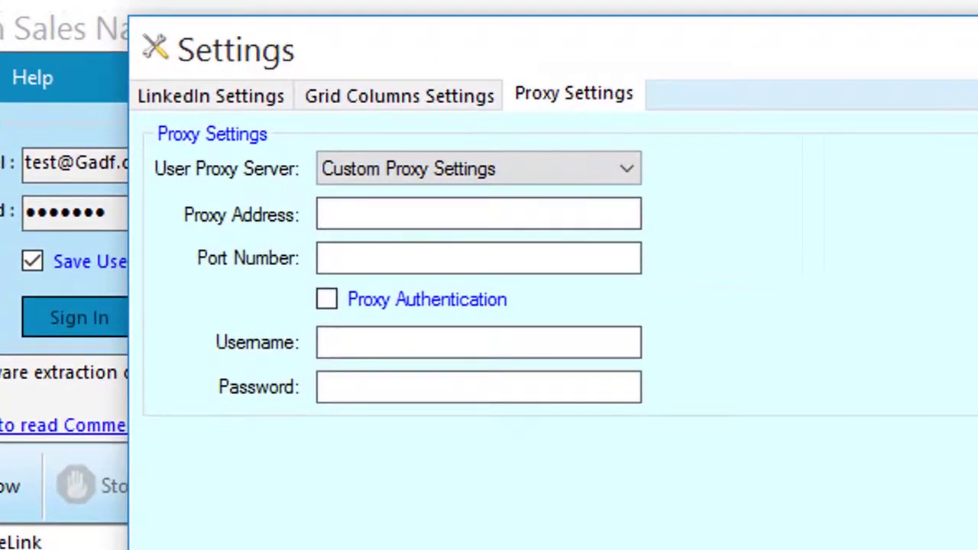
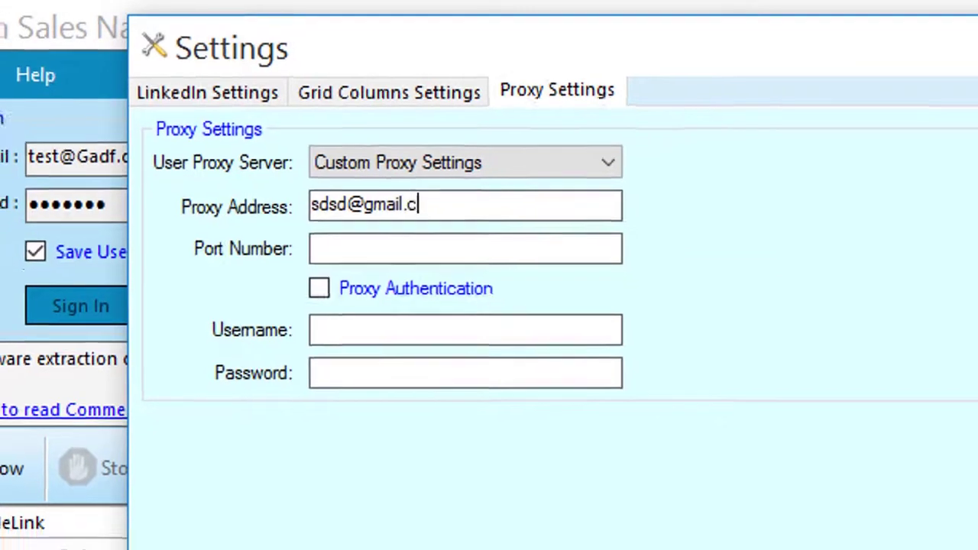
pyautogui.press('Tab')
pyautogui.write('345')
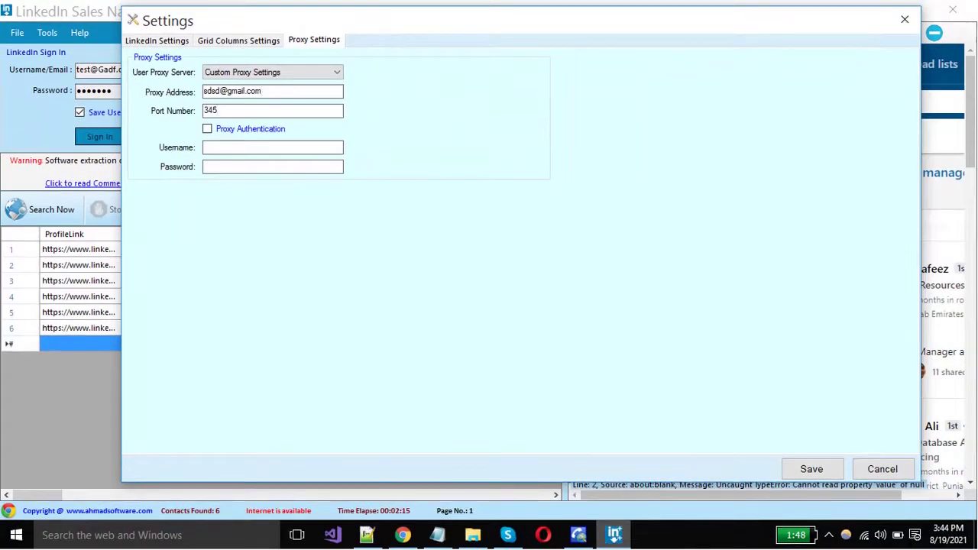
pyautogui.press('Tab')
pyautogui.press('space')
pyautogui.press('space')
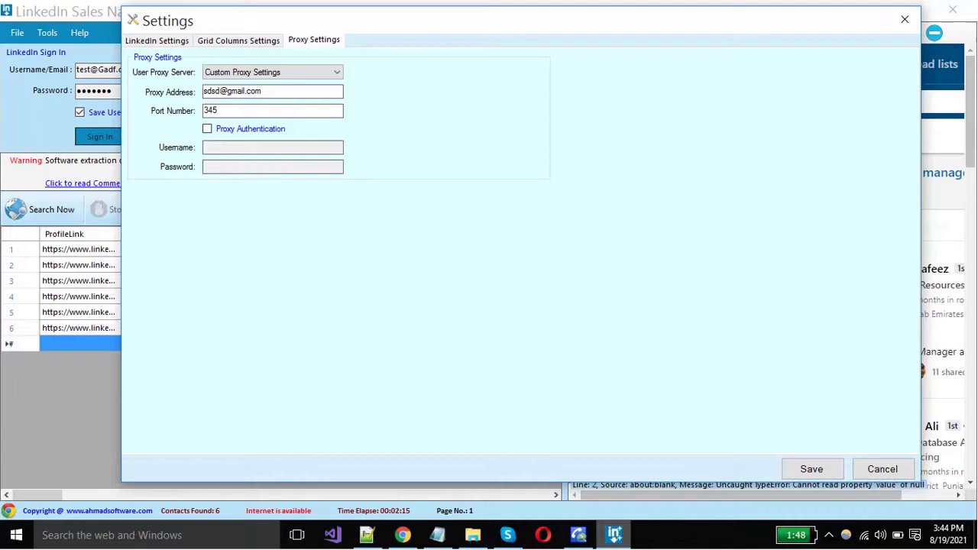
pyautogui.press('space')
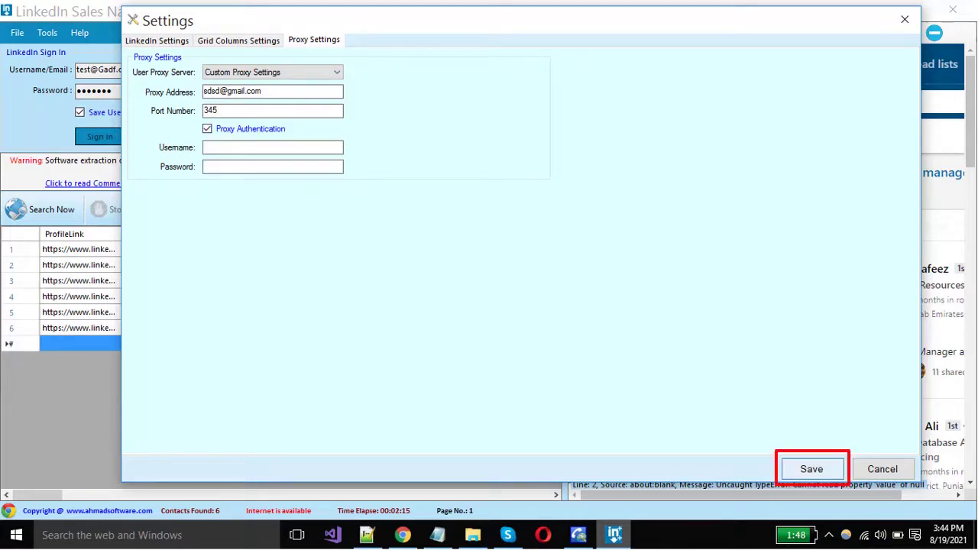
pyautogui.press('Return')
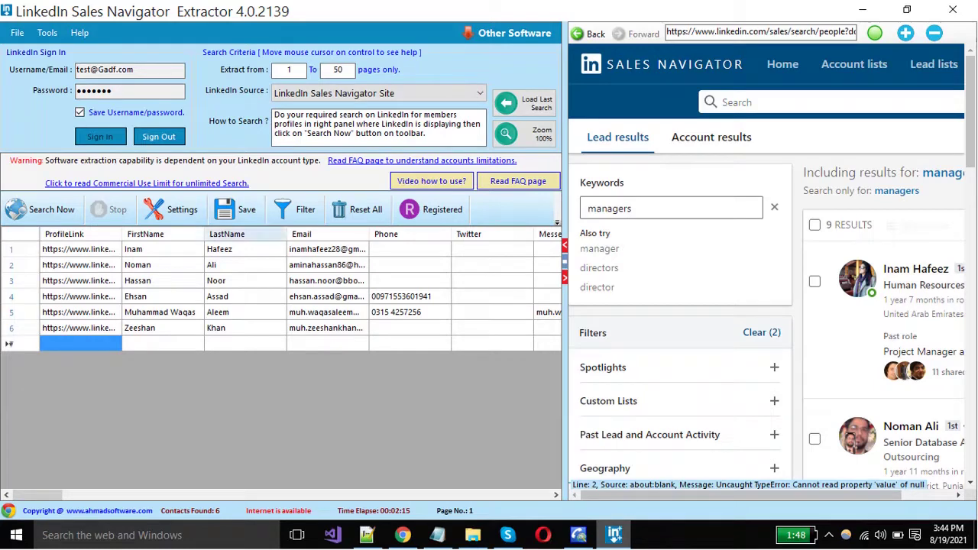
# - Save the leads as the Excel (.xlsx) file 'sales navigator text' on the Desktop
pyautogui.click(236, 209)
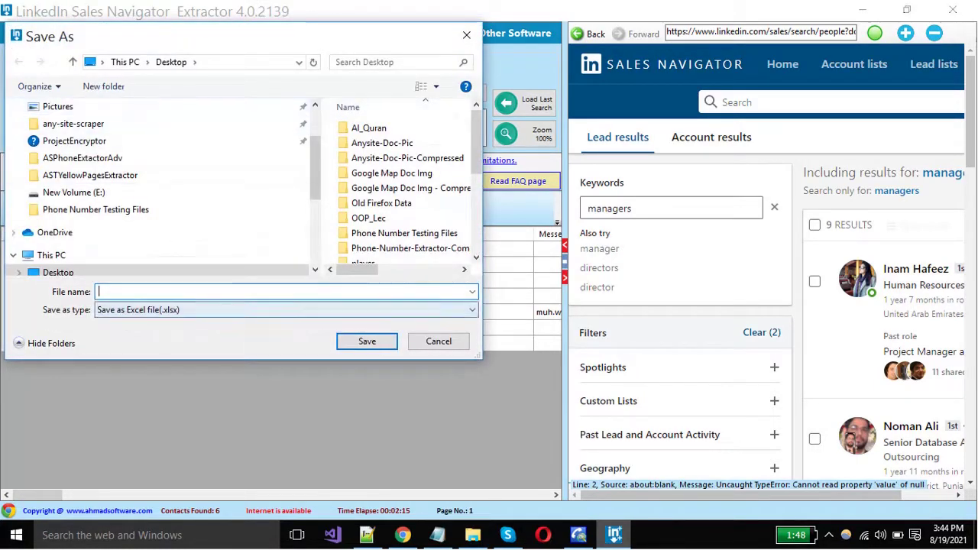
pyautogui.click(287, 309)
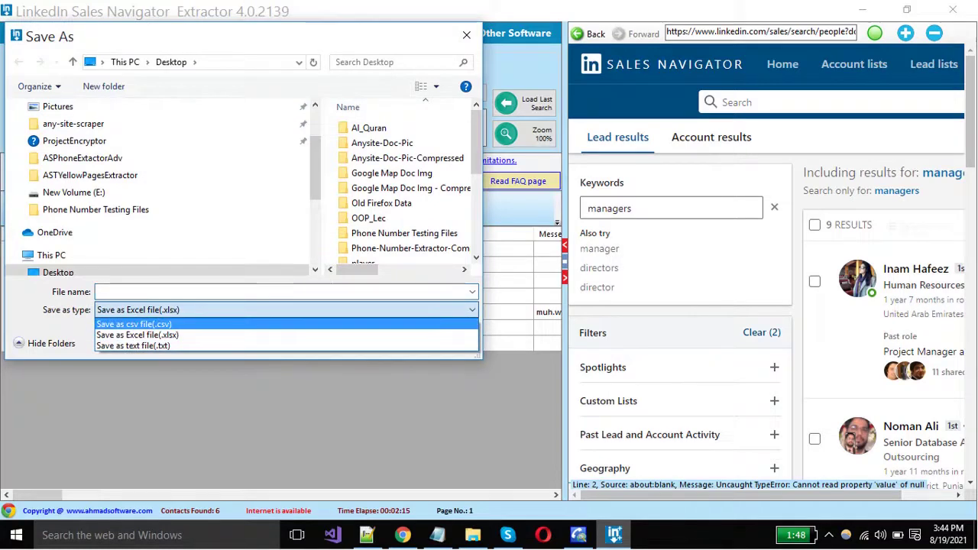
pyautogui.press('Return')
pyautogui.click(283, 291)
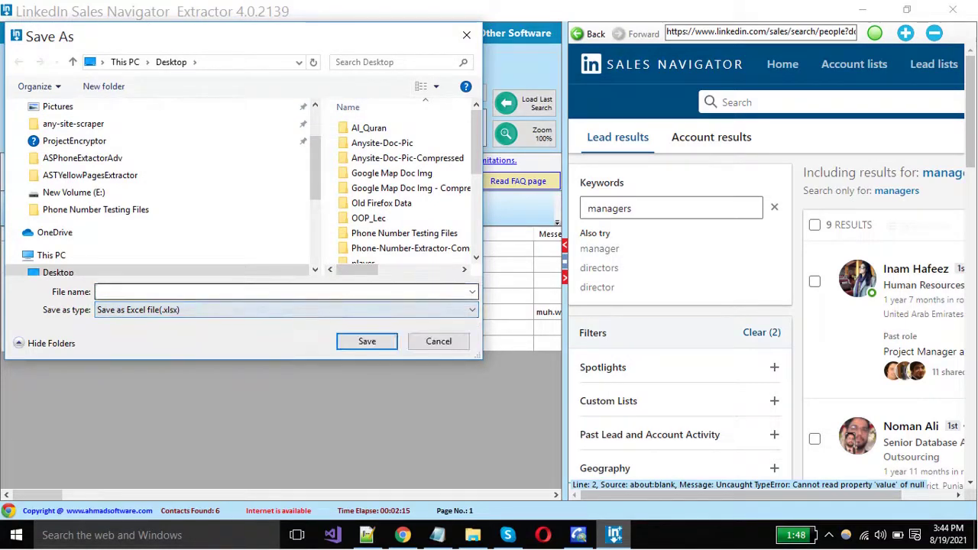
pyautogui.write('sales navigator text')
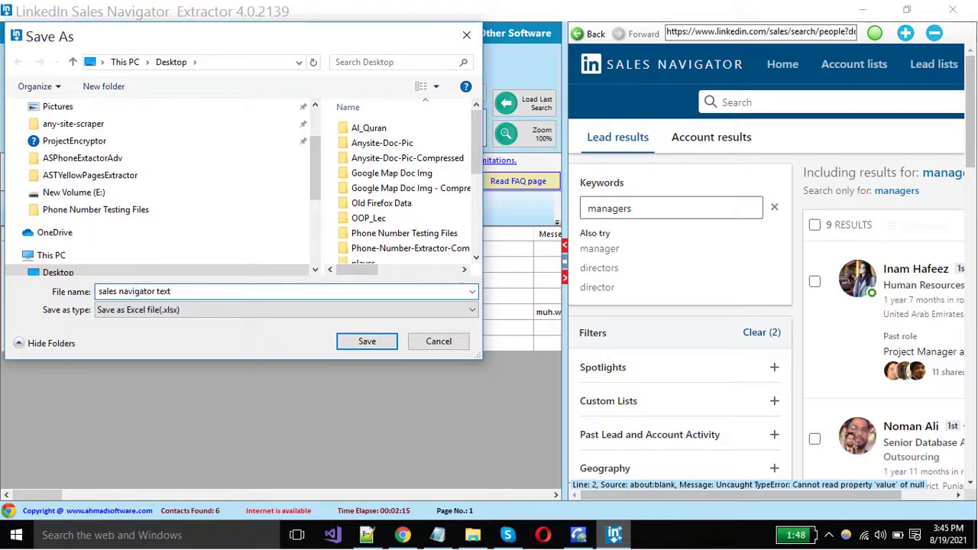
pyautogui.press('Return')
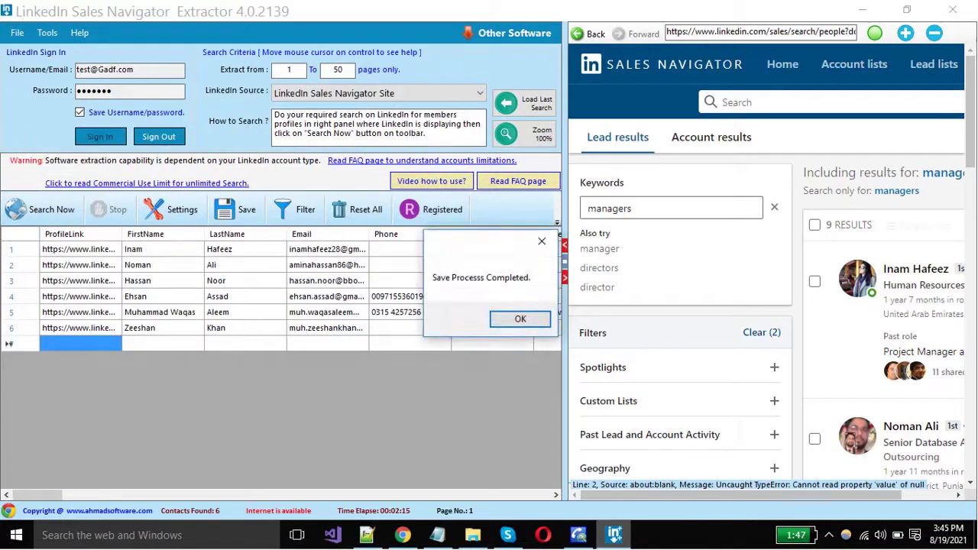
pyautogui.press('Return')
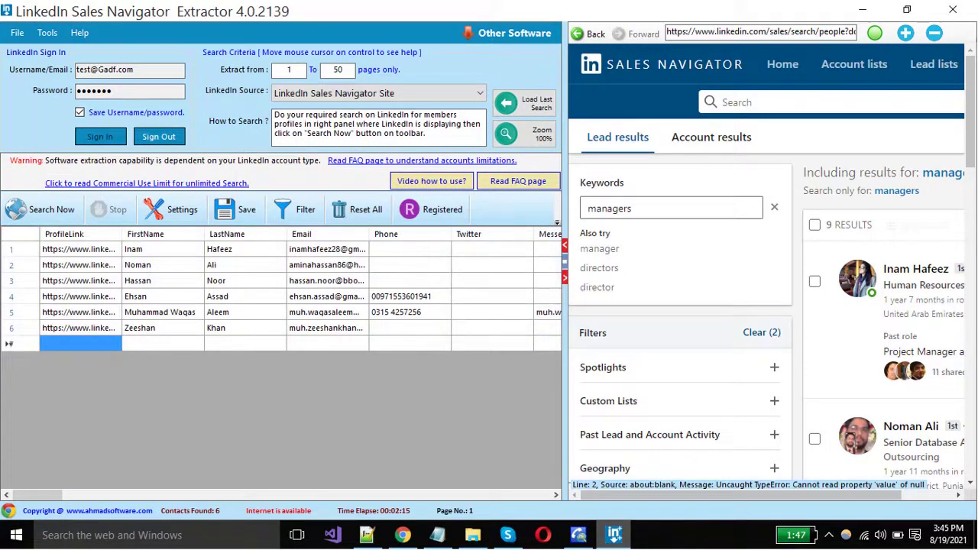
# - Drag the pane splitter right to reveal more lead columns, then view and close the registration details
pyautogui.moveTo(565, 367); pyautogui.dragTo(631, 366)
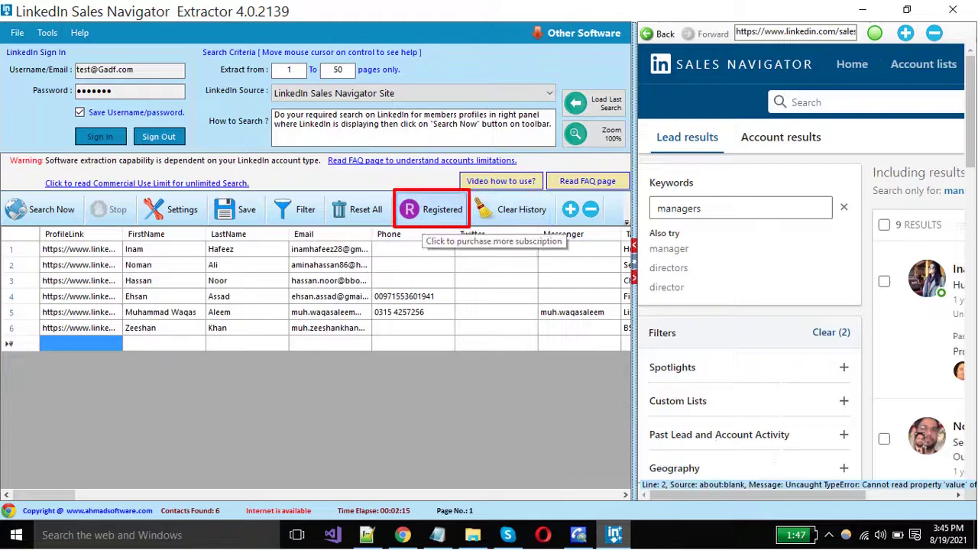
pyautogui.click(430, 214)
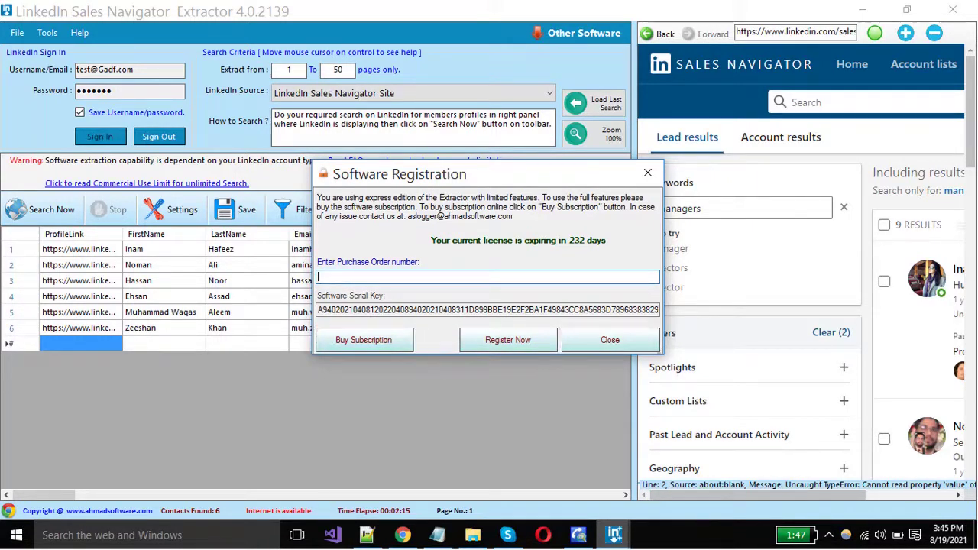
pyautogui.click(610, 340)
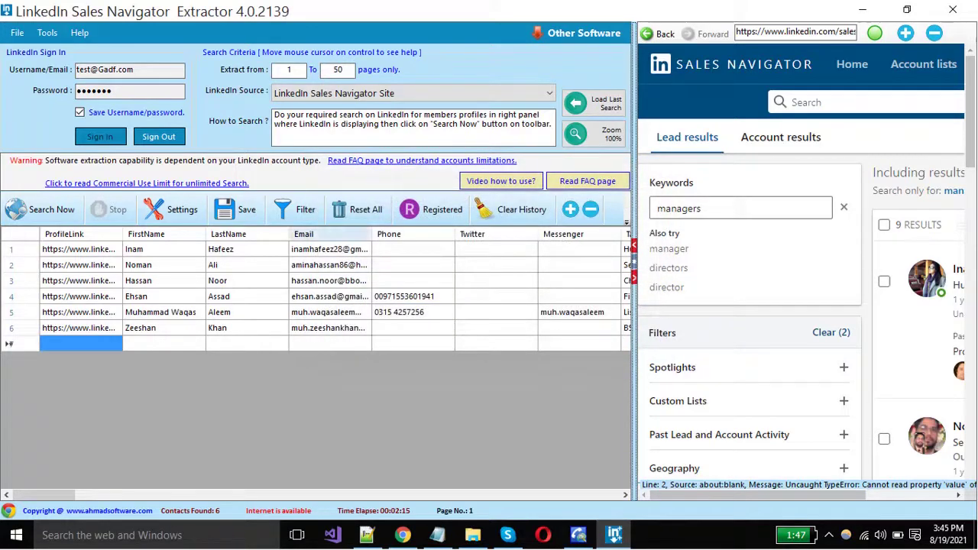
# - Filter out rows whose Email contains the row-4 lead's name, leaving five leads
pyautogui.click(304, 209)
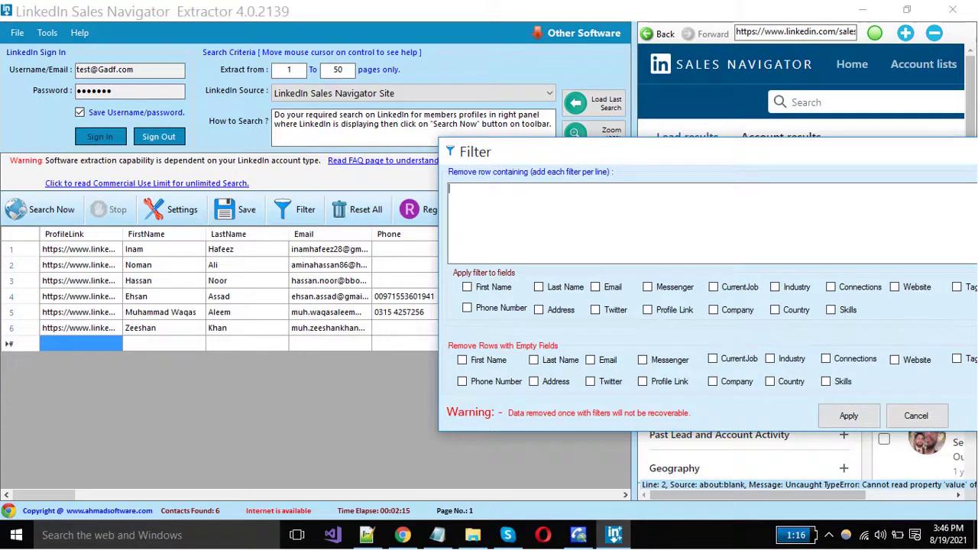
pyautogui.write('ehsan')
pyautogui.click(595, 286)
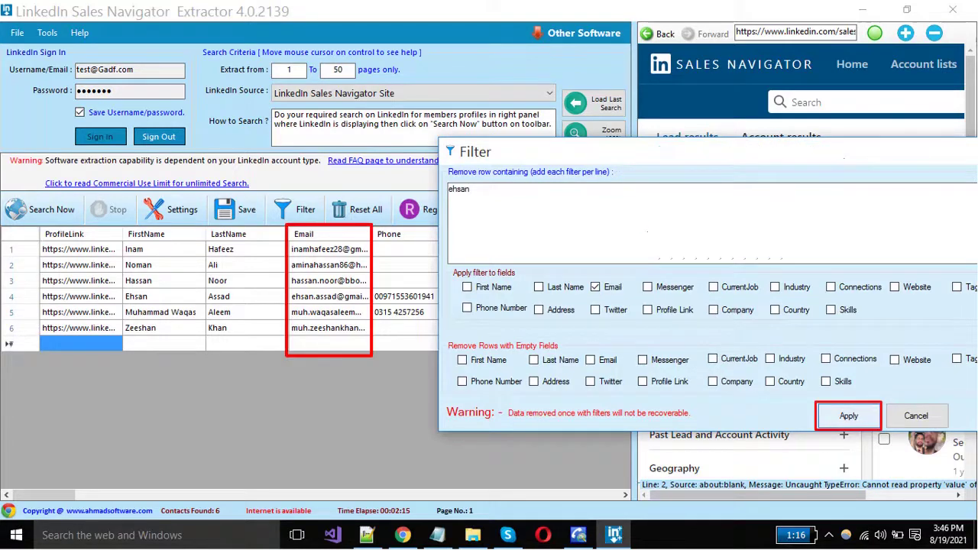
pyautogui.press('Return')
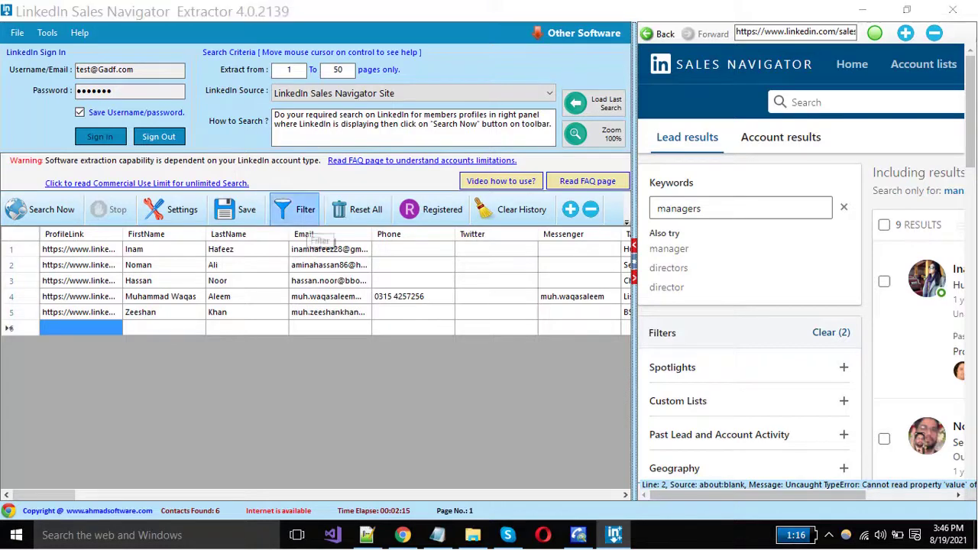
# - Clear the earlier filter text and remove rows with an empty Phone Number, leaving one lead
pyautogui.click(305, 210)
pyautogui.moveTo(306, 123); pyautogui.dragTo(572, 147)
pyautogui.doubleClick(471, 184)
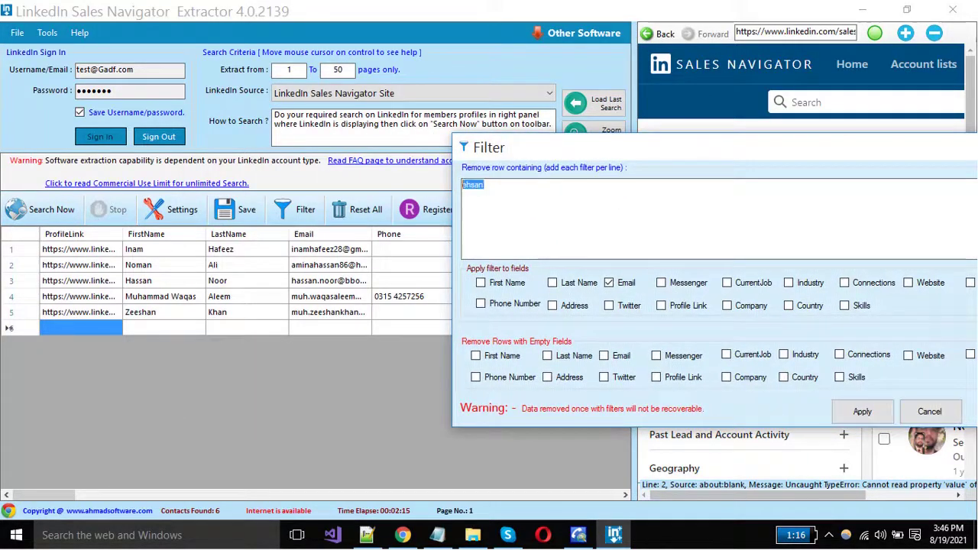
pyautogui.press('BackSpace')
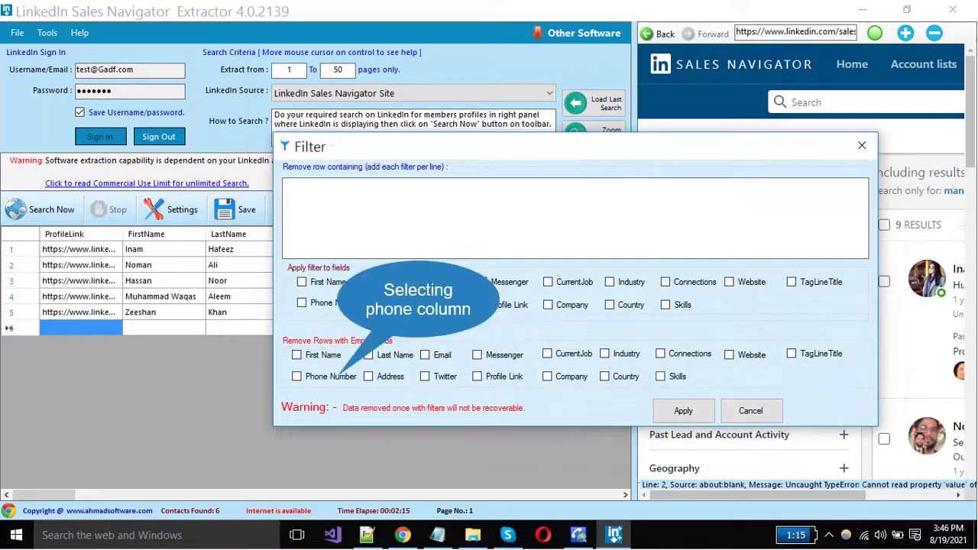
pyautogui.click(296, 376)
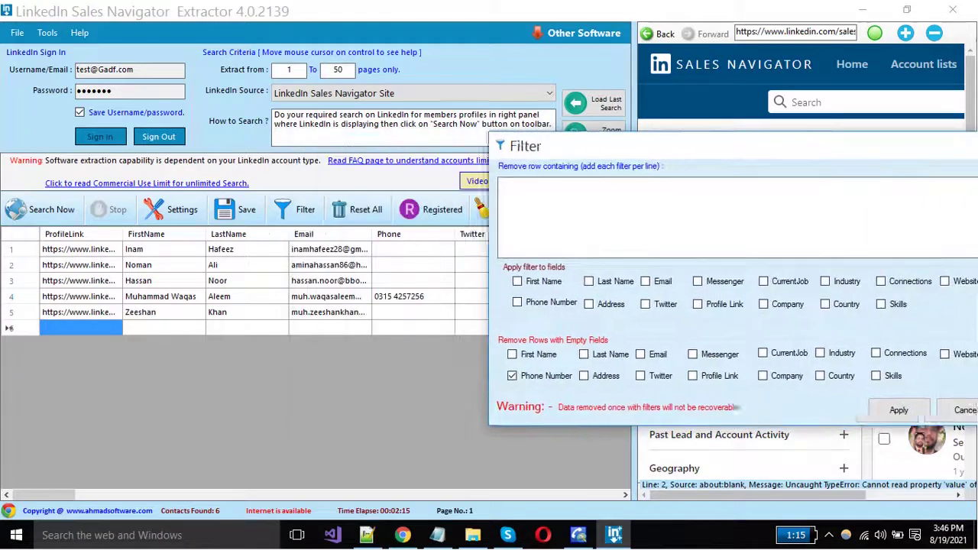
pyautogui.press('Return')
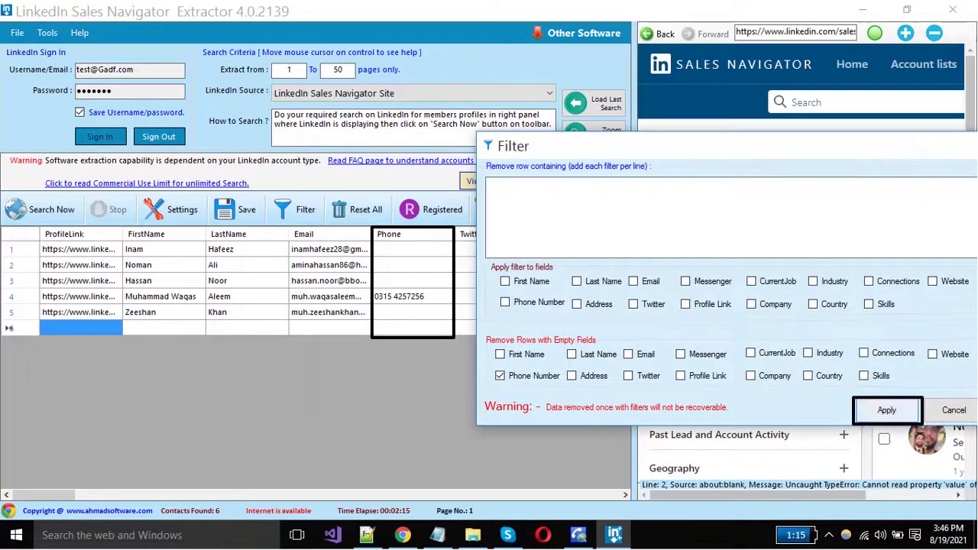